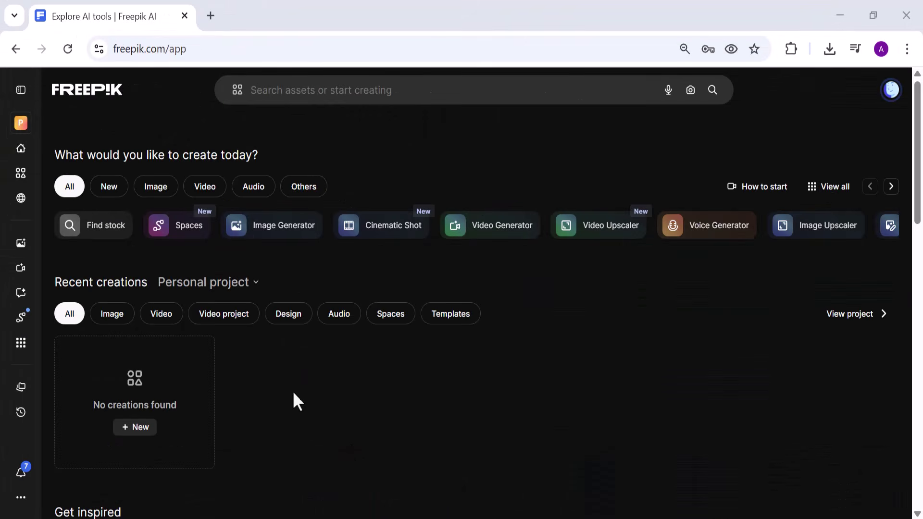
# - Browse the New, Image, Video, Audio and Others tool categories, return to all tools, and look through the rest of the home page
pyautogui.click(108, 190)
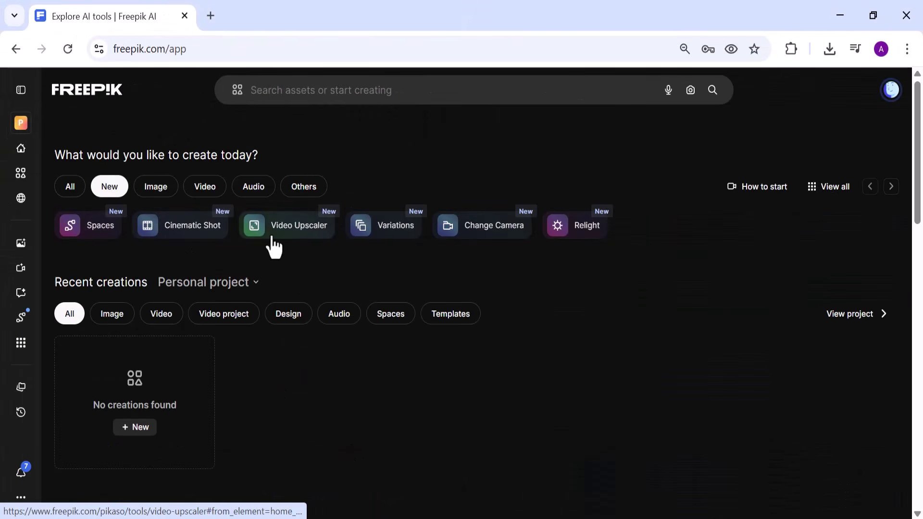
pyautogui.click(172, 186)
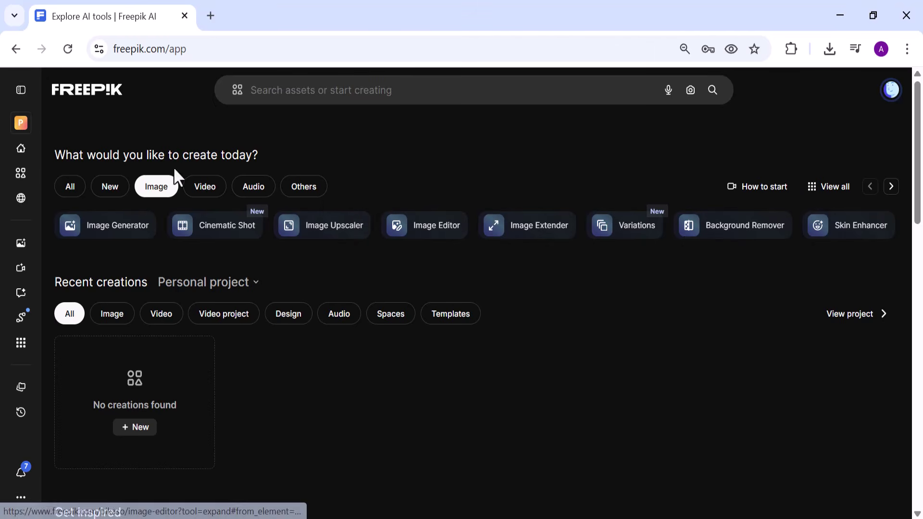
pyautogui.click(199, 191)
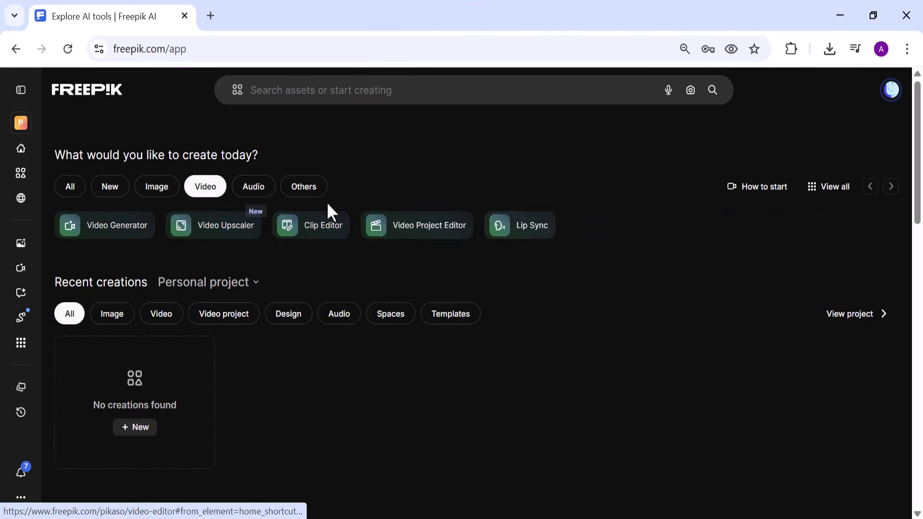
pyautogui.click(250, 192)
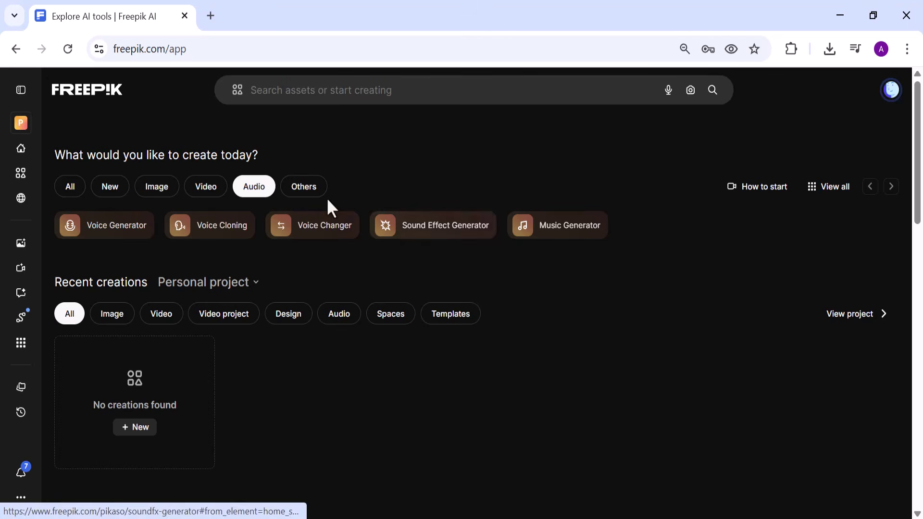
pyautogui.click(303, 193)
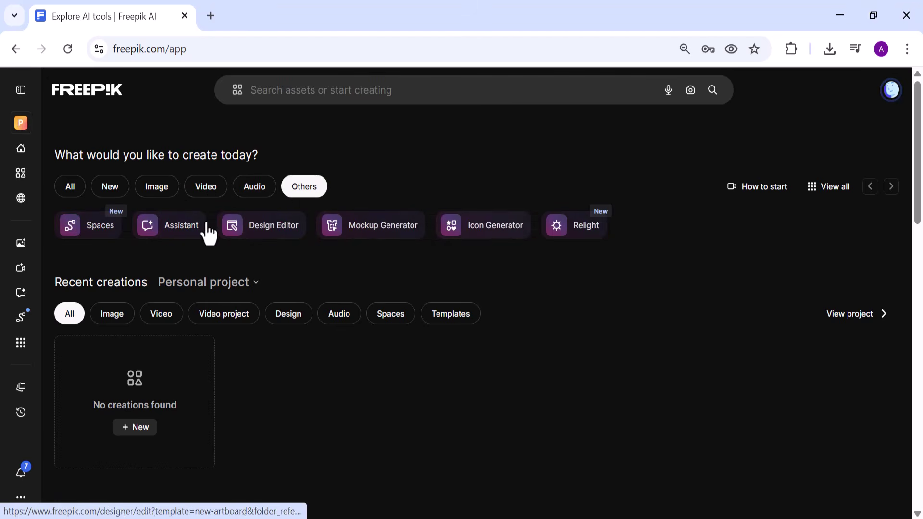
pyautogui.click(68, 188)
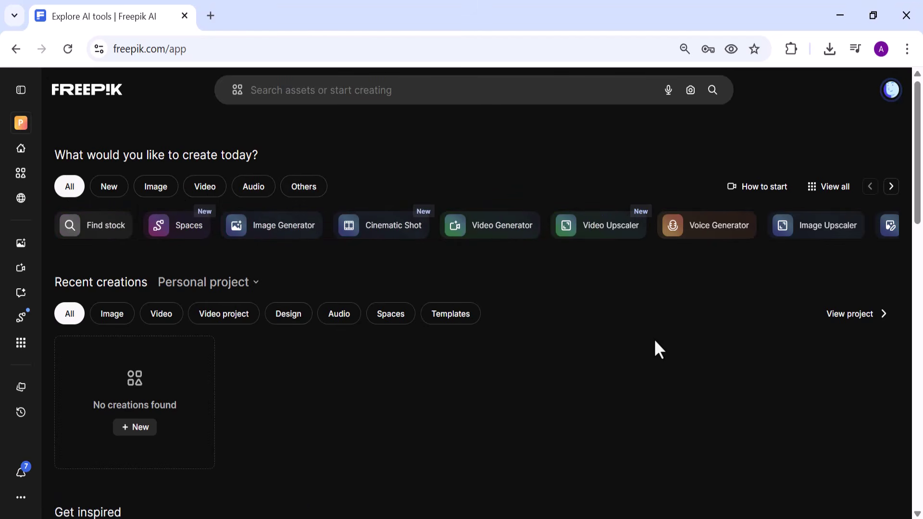
pyautogui.moveTo(918, 237); pyautogui.dragTo(913, 512)
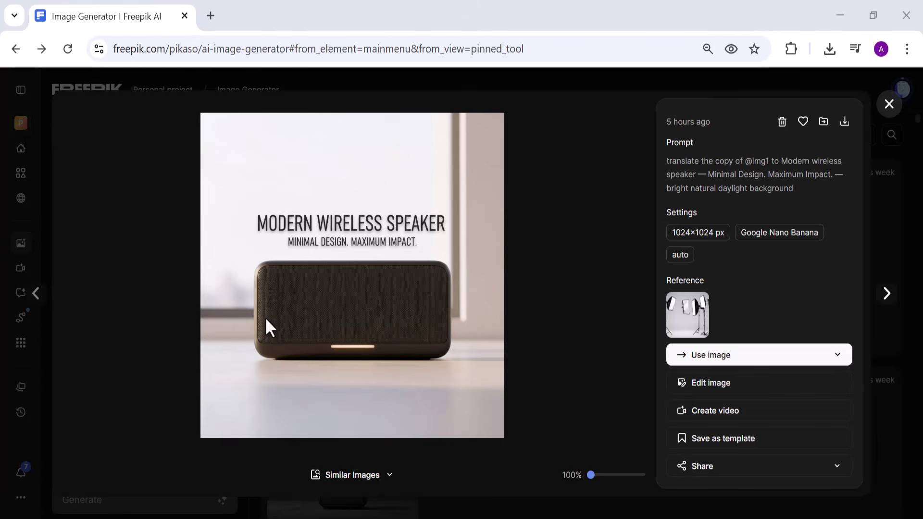
# - Open the modern wireless speaker image for editing and crop it to about 860×860 px
pyautogui.click(699, 384)
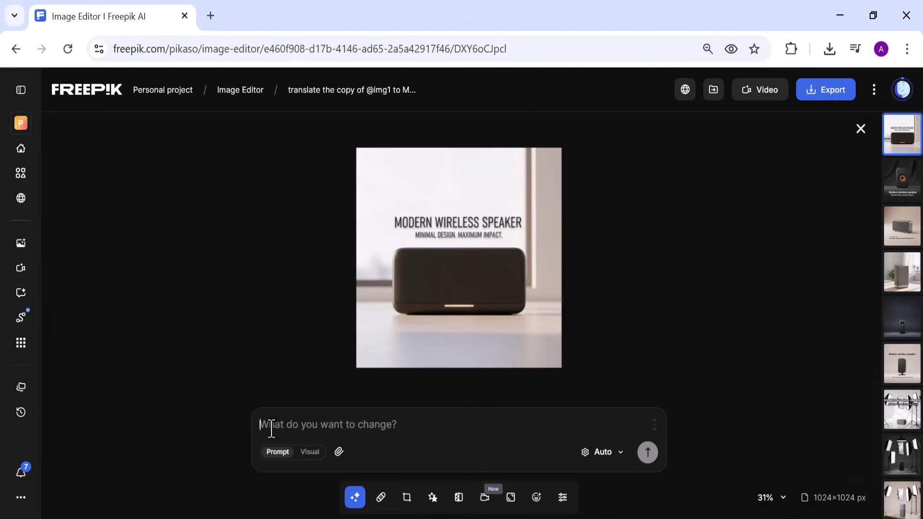
pyautogui.click(407, 499)
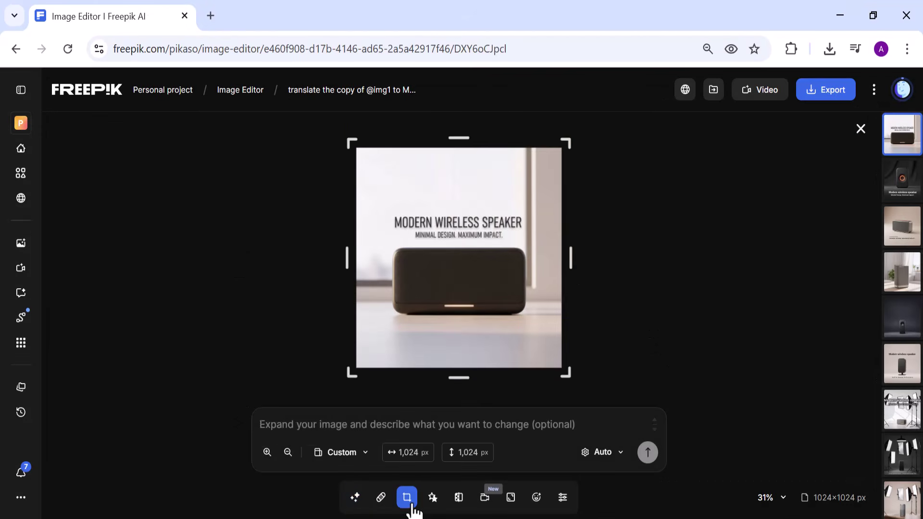
pyautogui.moveTo(343, 374); pyautogui.dragTo(355, 347)
pyautogui.moveTo(563, 146); pyautogui.dragTo(546, 163)
pyautogui.click(647, 452)
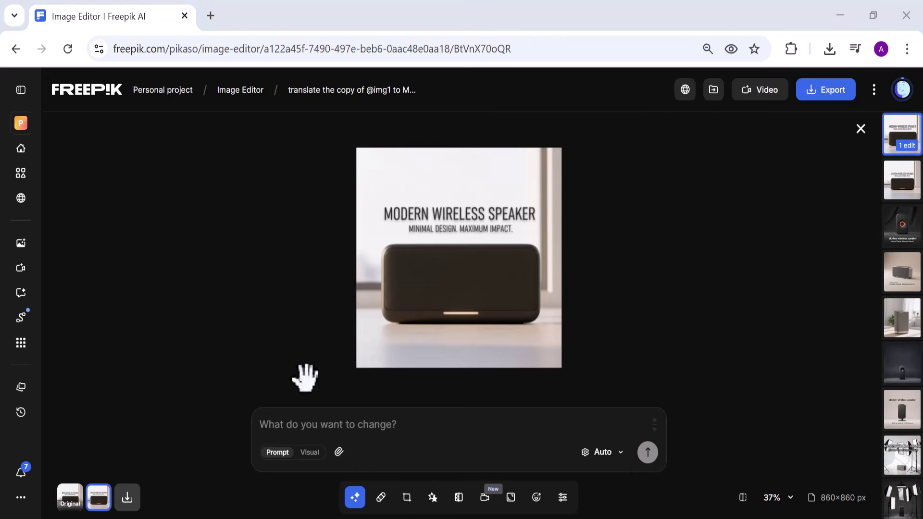
# - Submit the prompt "change background" for the cropped speaker image
pyautogui.write('change ')
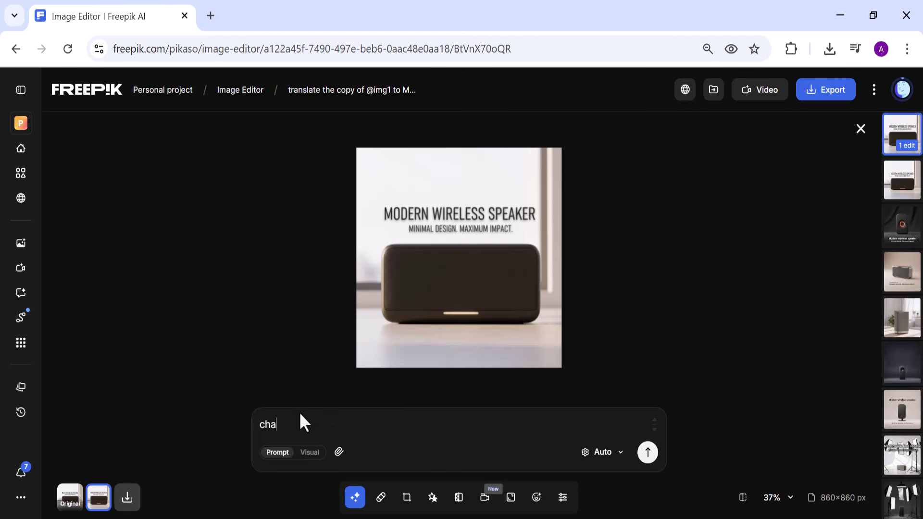
pyautogui.write('background')
pyautogui.click(647, 452)
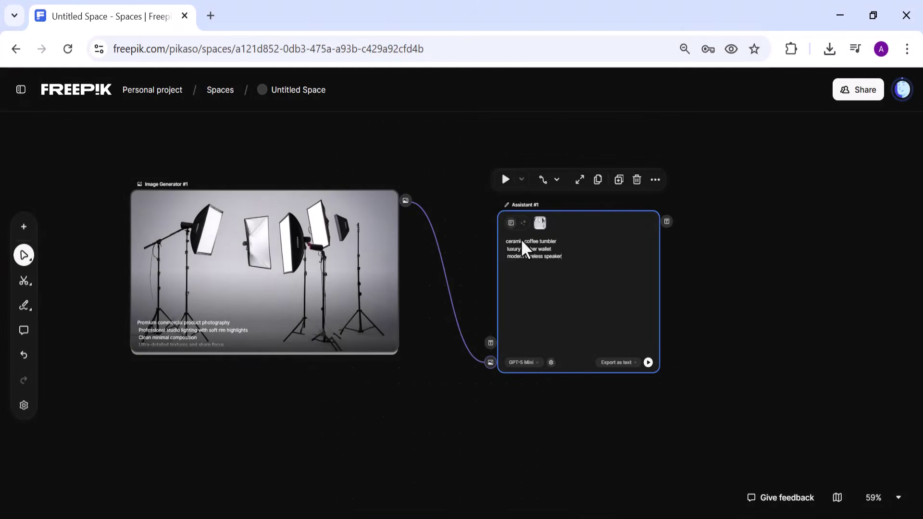
# - Set the assistant node with the three product names to export as a list and run it
pyautogui.click(617, 363)
pyautogui.click(612, 398)
pyautogui.click(648, 362)
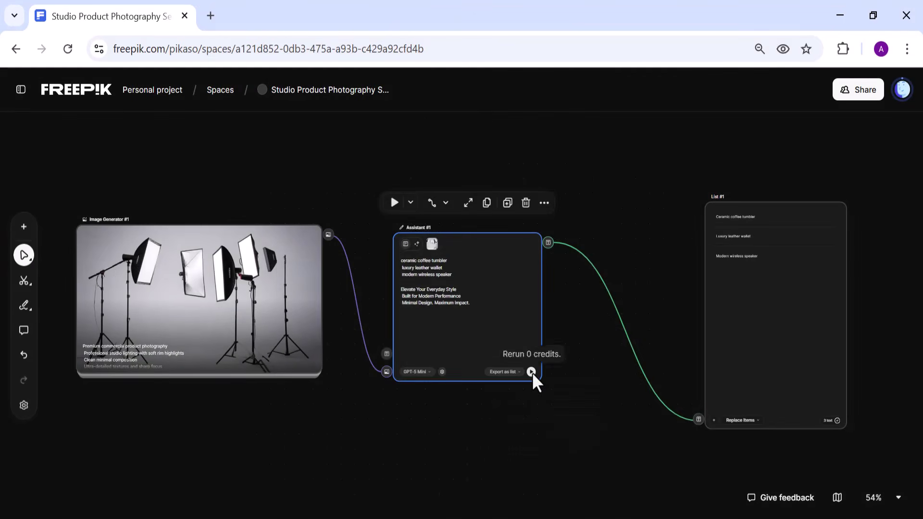
# - Rerun the assistant with the slogans and the background descriptions in its prompt, exporting the results as a list
pyautogui.click(531, 371)
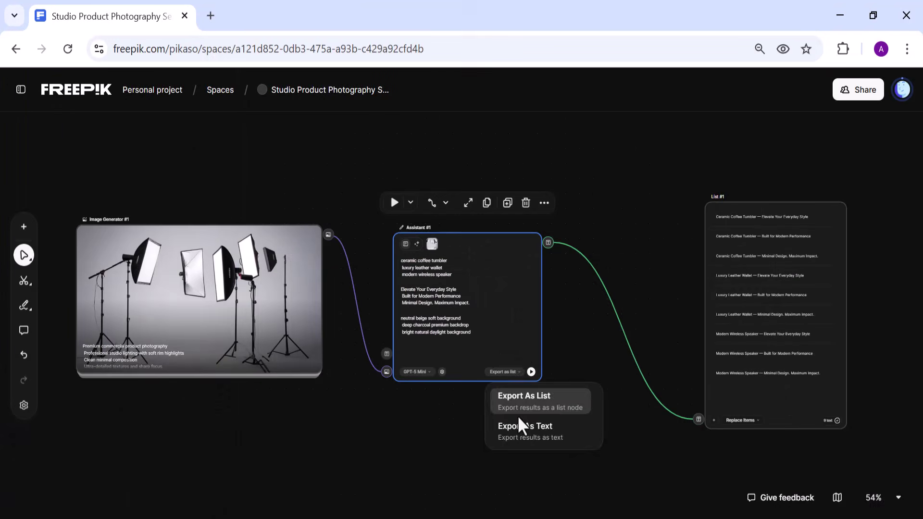
pyautogui.click(531, 389)
pyautogui.click(531, 371)
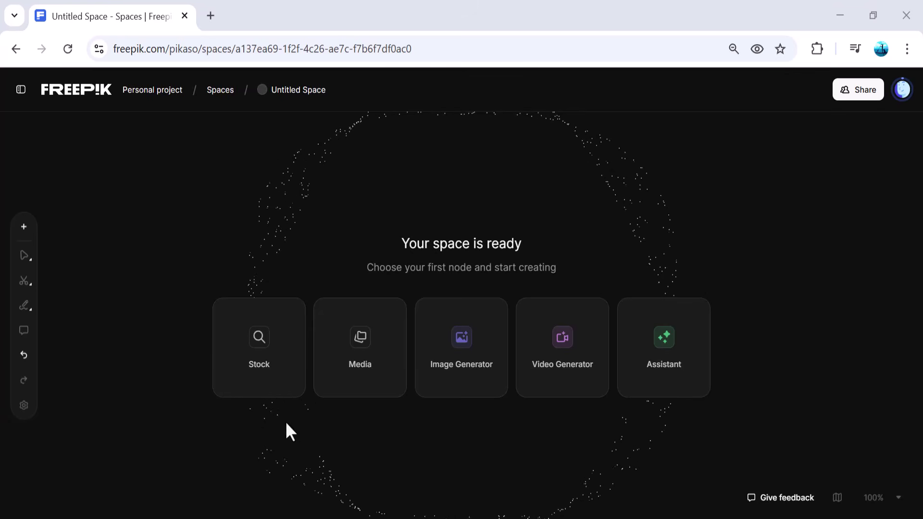
# - Add a List node to the empty space and connect a second List node to its text output
pyautogui.click(25, 227)
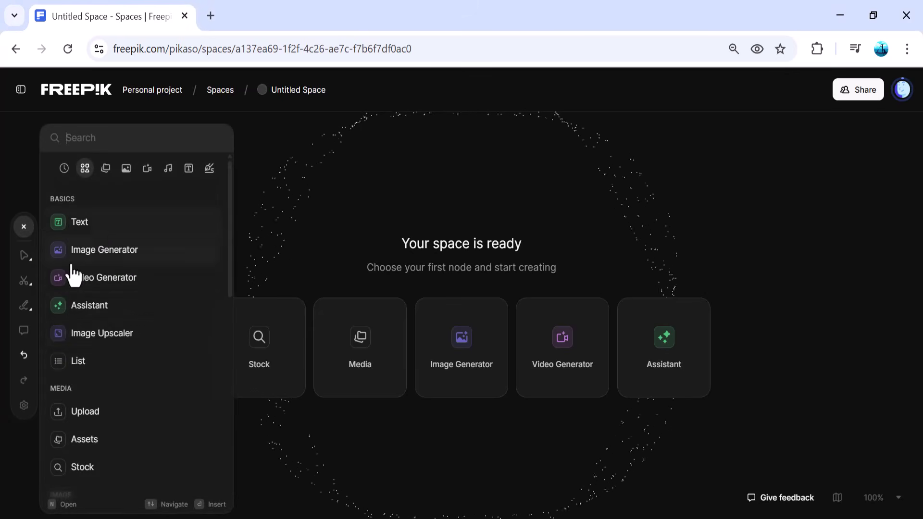
pyautogui.click(98, 366)
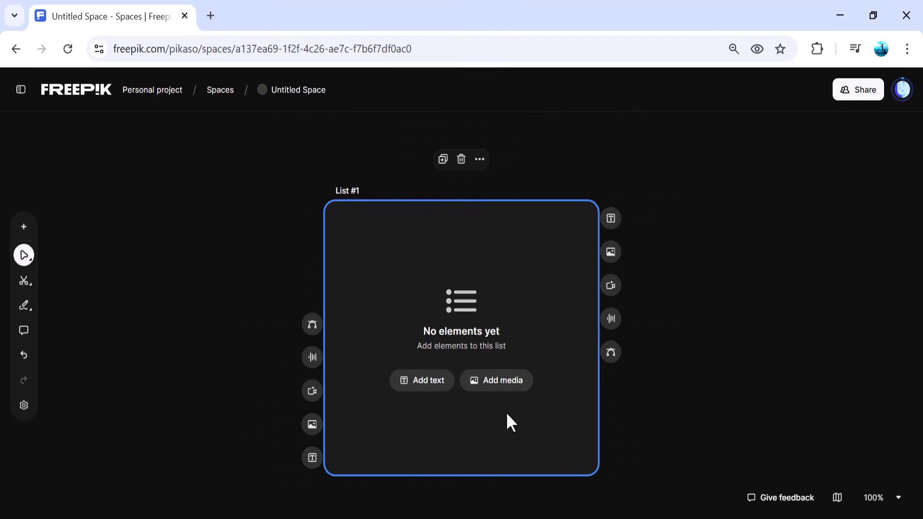
pyautogui.click(610, 220)
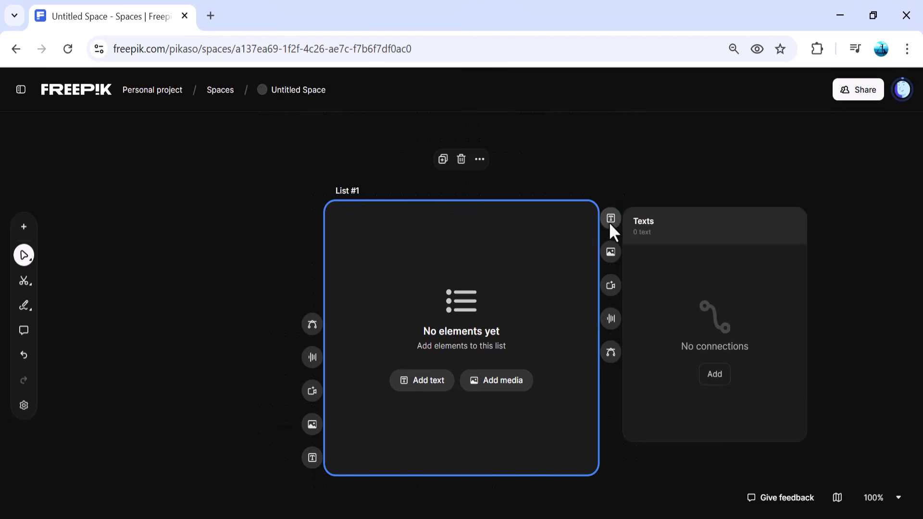
pyautogui.click(714, 376)
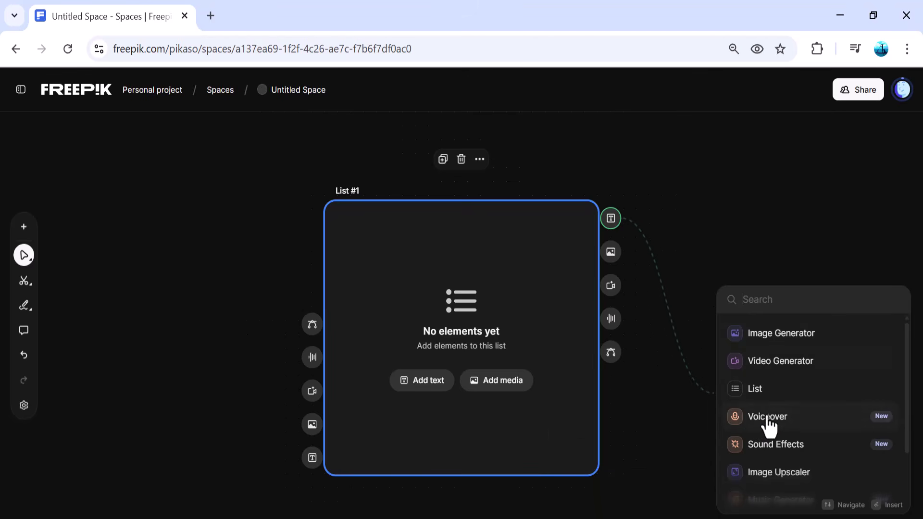
pyautogui.click(789, 390)
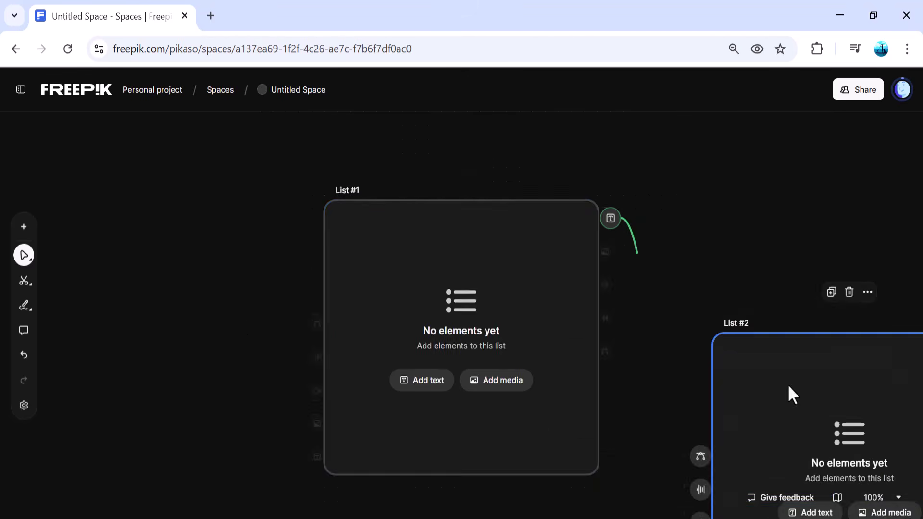
pyautogui.moveTo(668, 402); pyautogui.dragTo(673, 348)
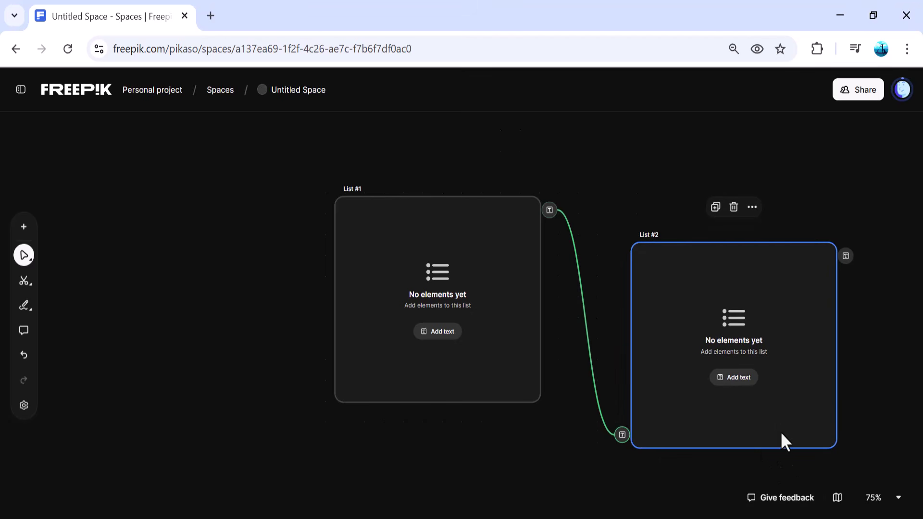
pyautogui.click(880, 363)
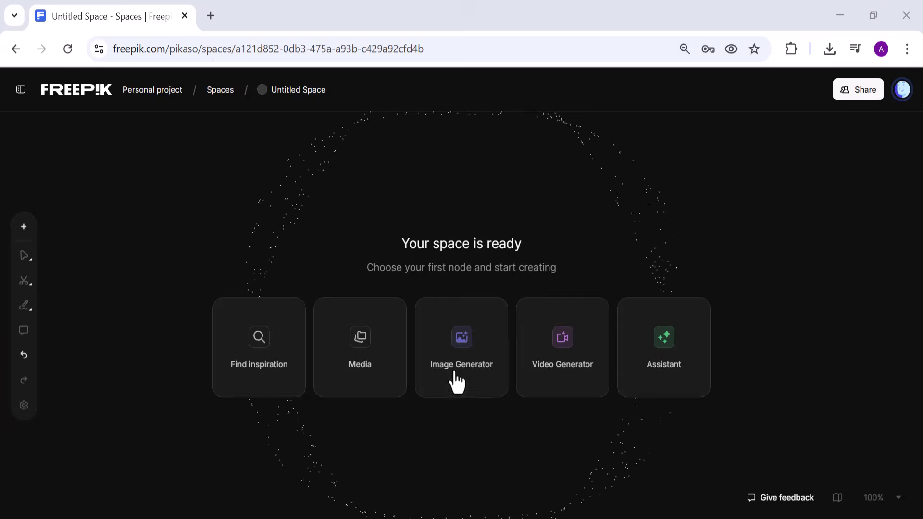
# - Add an Image Generator node prompting for premium commercial product photography with professional studio lighting, clean minimal composition, centered product placement and high-end advertising style
pyautogui.click(452, 377)
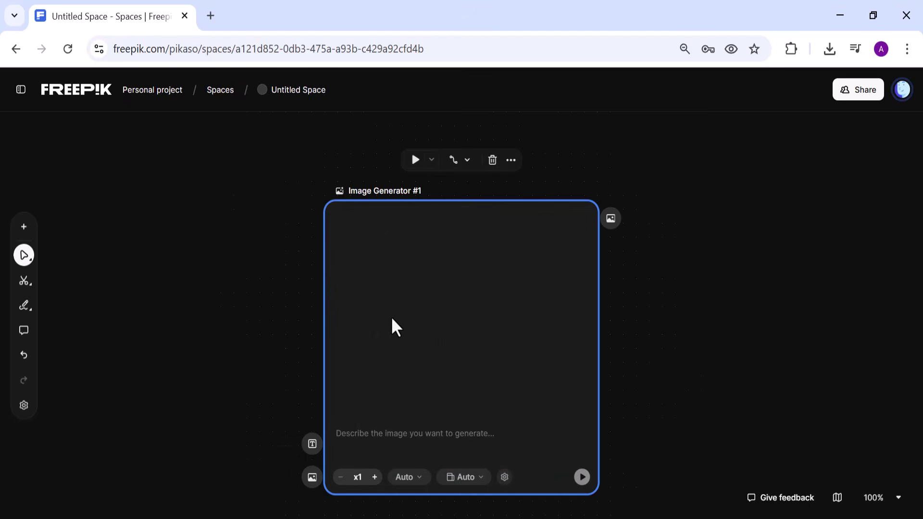
pyautogui.write('Premium commercial product photography Professional studio lighting with soft rim highlights Clean minimal composition Ultra-detailed textures and sharp focus Balanced exposure with realistic shadows Centered product placement High-end advertising style')
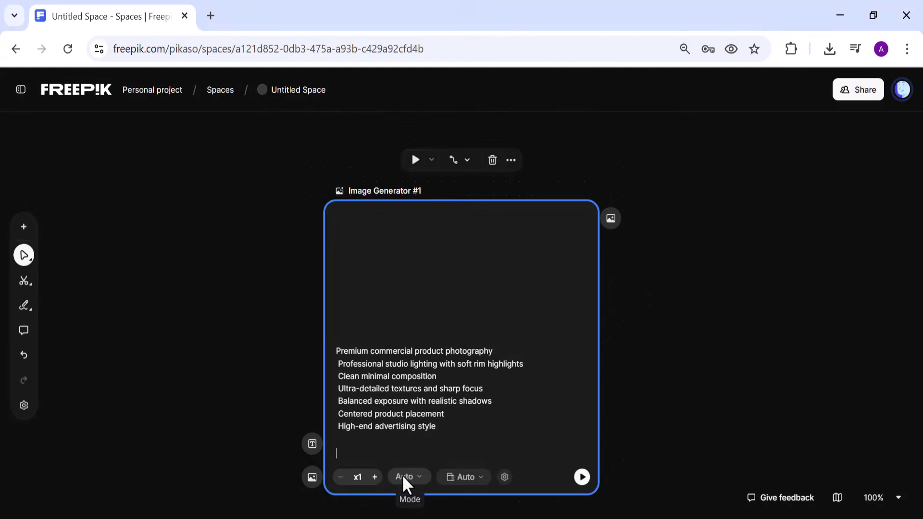
# - Set the image generator's model to Classic and its aspect ratio to 16:9
pyautogui.click(403, 476)
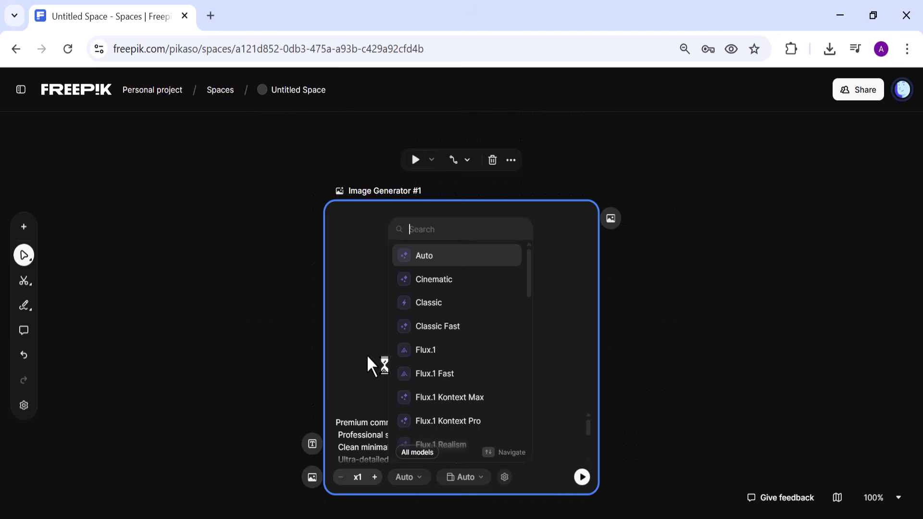
pyautogui.moveTo(413, 359)
pyautogui.moveTo(436, 291)
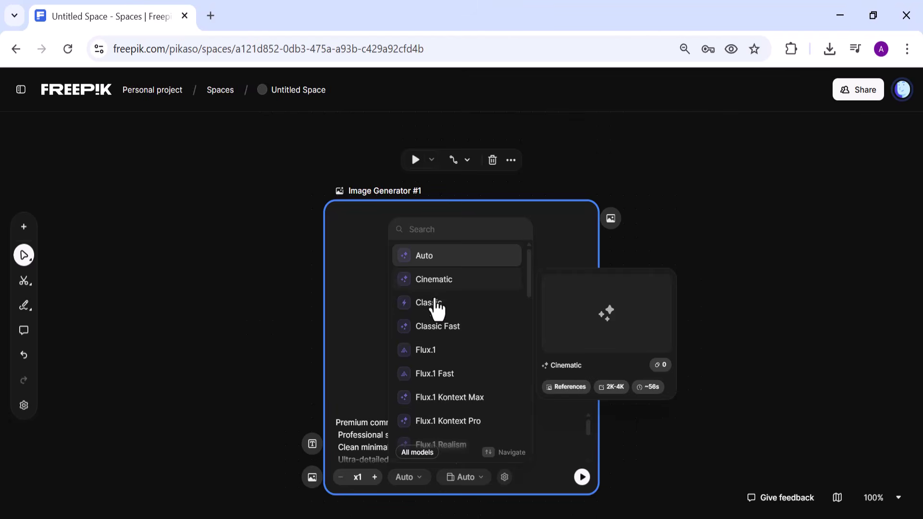
pyautogui.moveTo(436, 308)
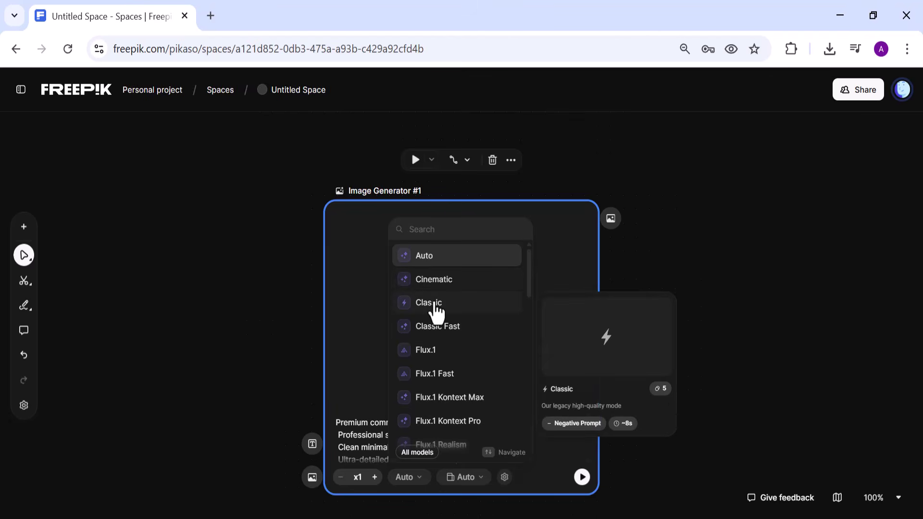
pyautogui.click(437, 308)
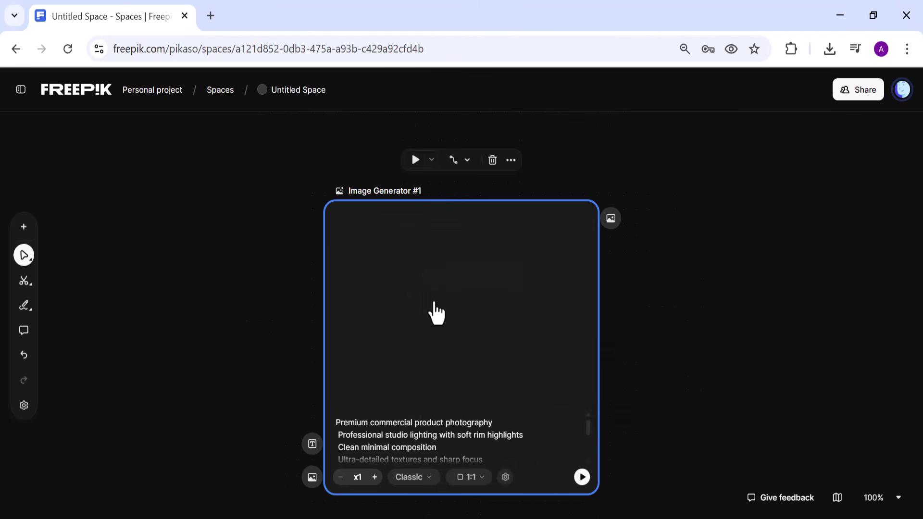
pyautogui.click(468, 477)
pyautogui.click(476, 295)
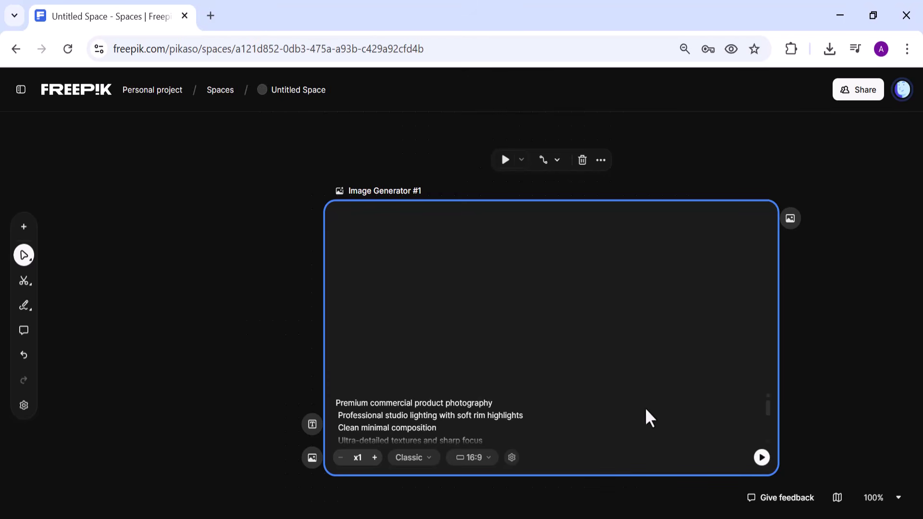
pyautogui.moveTo(768, 414)
pyautogui.mouseDown()
pyautogui.moveTo(769, 441)
pyautogui.moveTo(769, 422)
pyautogui.mouseUp()
pyautogui.scroll(2, 768, 423)
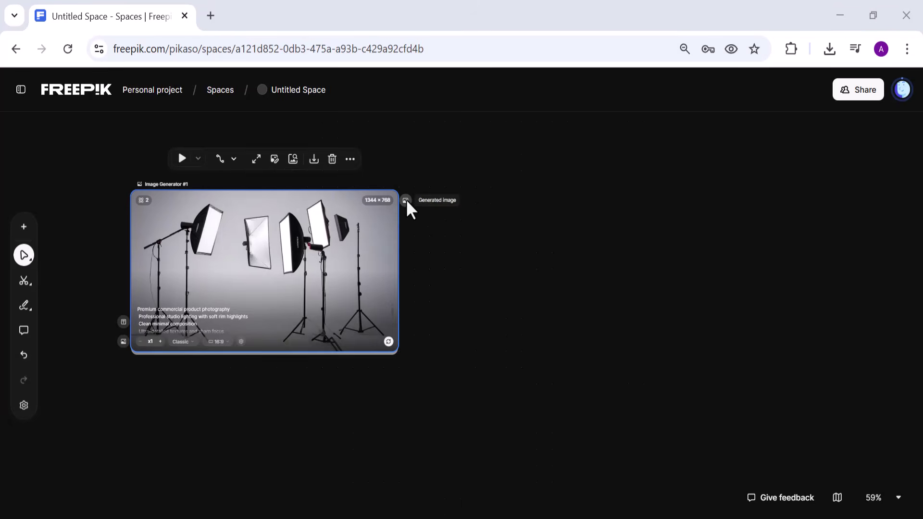
# - Connect a new Assistant node to the generated studio image and select the GPT-5 Mini model for it
pyautogui.moveTo(406, 200); pyautogui.dragTo(496, 266)
pyautogui.click(541, 413)
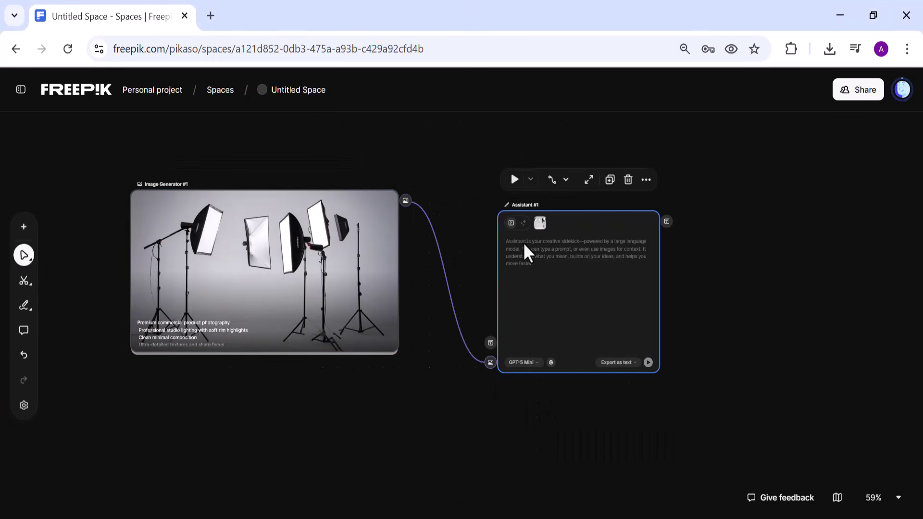
pyautogui.click(523, 364)
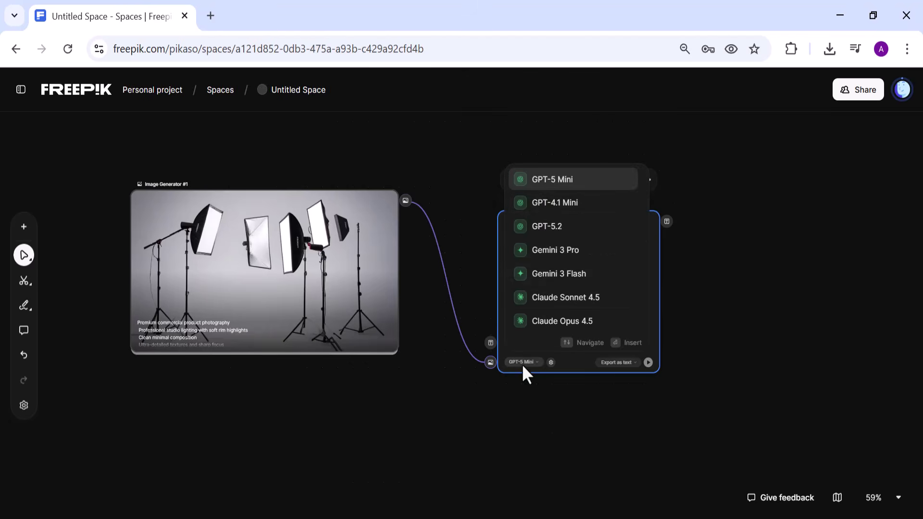
pyautogui.click(552, 188)
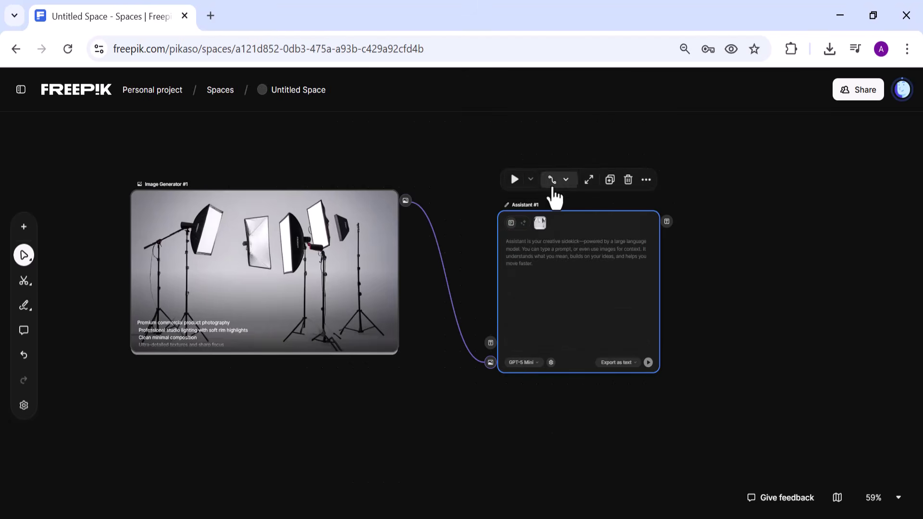
# - Prompt the assistant with ceramic coffee tumbler, luxury leather wallet and modern wireless speaker, and run it with the results exported as a list
pyautogui.click(514, 254)
pyautogui.write('ceramic coffee tumbler  luxury leather wallet  modern wireless speaker')
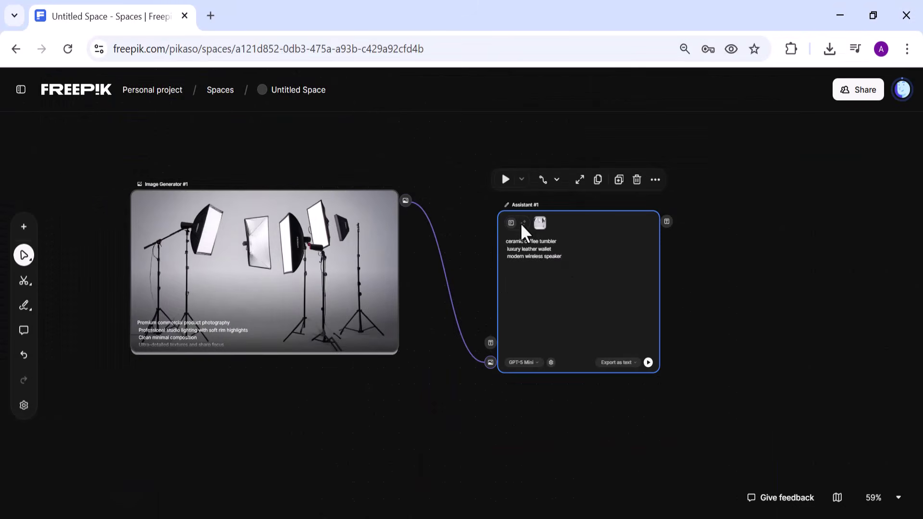
pyautogui.click(616, 363)
pyautogui.click(627, 387)
pyautogui.click(648, 363)
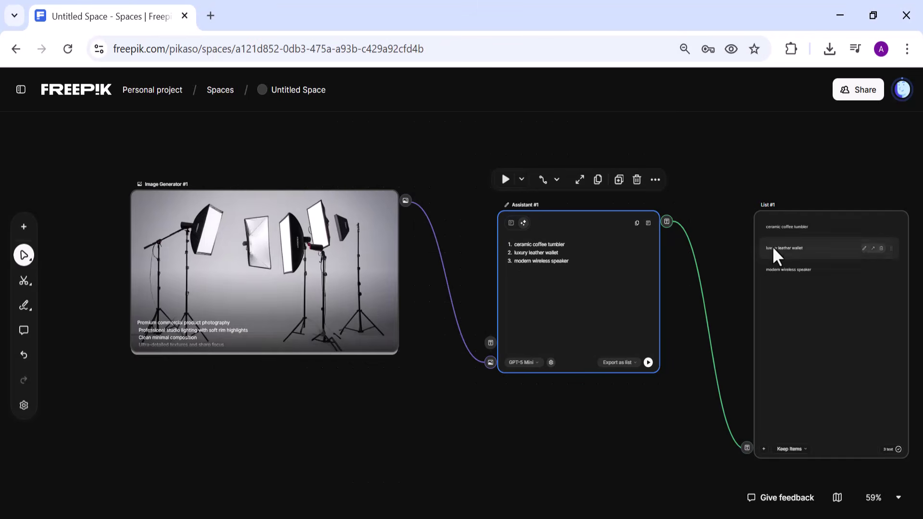
pyautogui.moveTo(790, 256)
pyautogui.moveTo(790, 313); pyautogui.dragTo(769, 309)
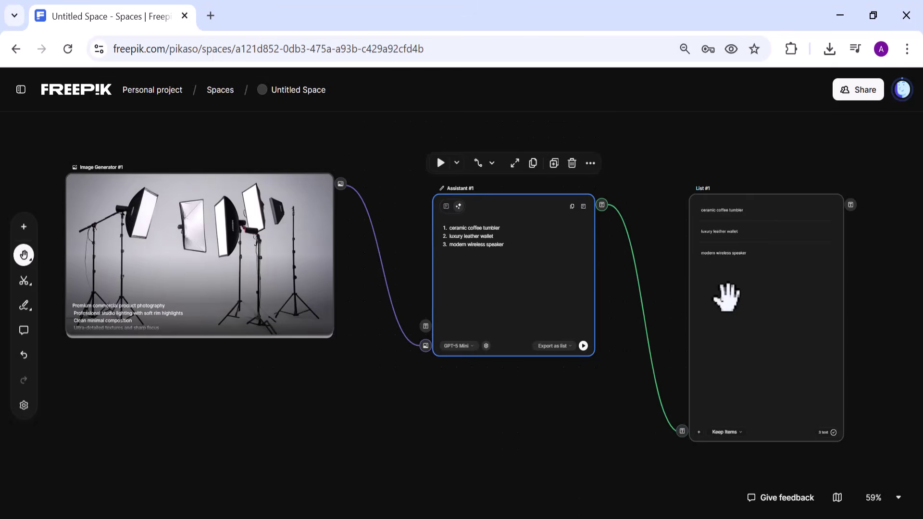
pyautogui.press('v')
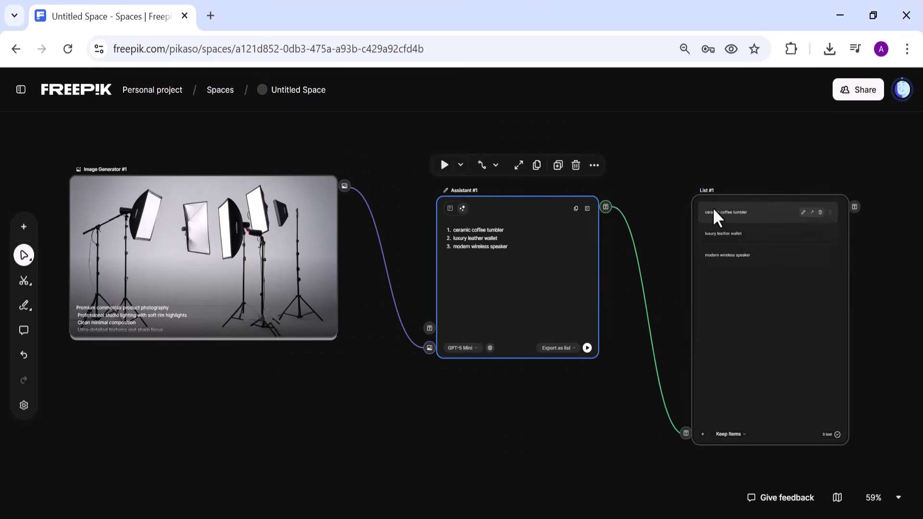
pyautogui.click(755, 222)
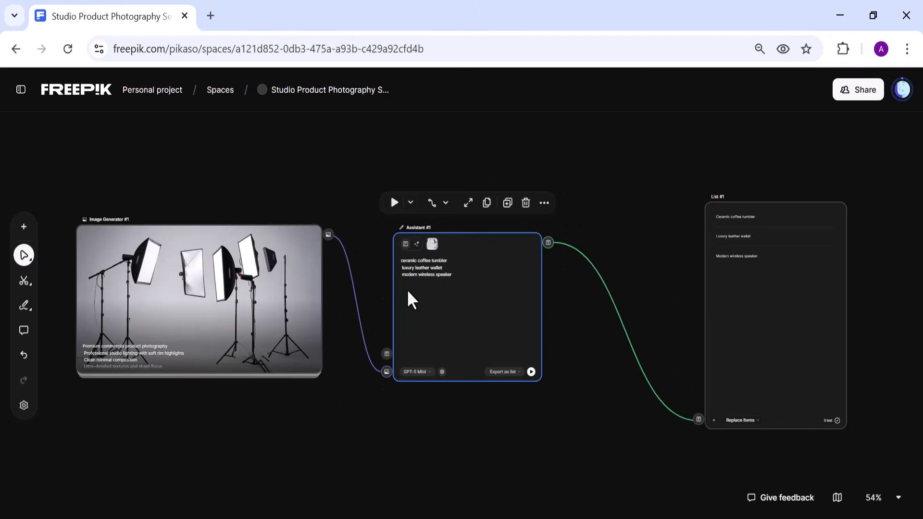
# - Add the taglines Elevate Your Everyday Style, Built for Modern Performance and Minimal Design. Maximum Impact. to the assistant prompt and rerun it, exporting as a list
pyautogui.moveTo(117, 295)
pyautogui.write('Elevate Your Everyday Style  Built for Modern Performance  Minimal Design. Maximum Impact.')
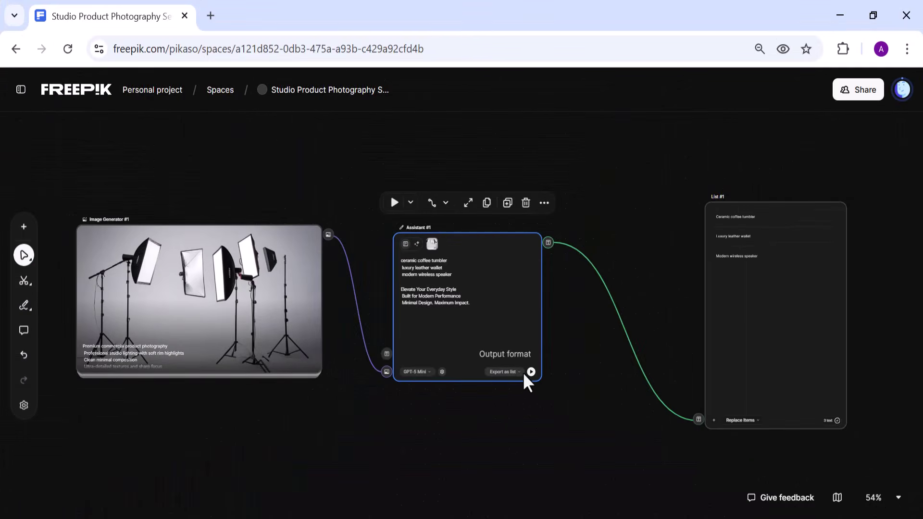
pyautogui.click(536, 387)
pyautogui.click(521, 408)
pyautogui.click(531, 372)
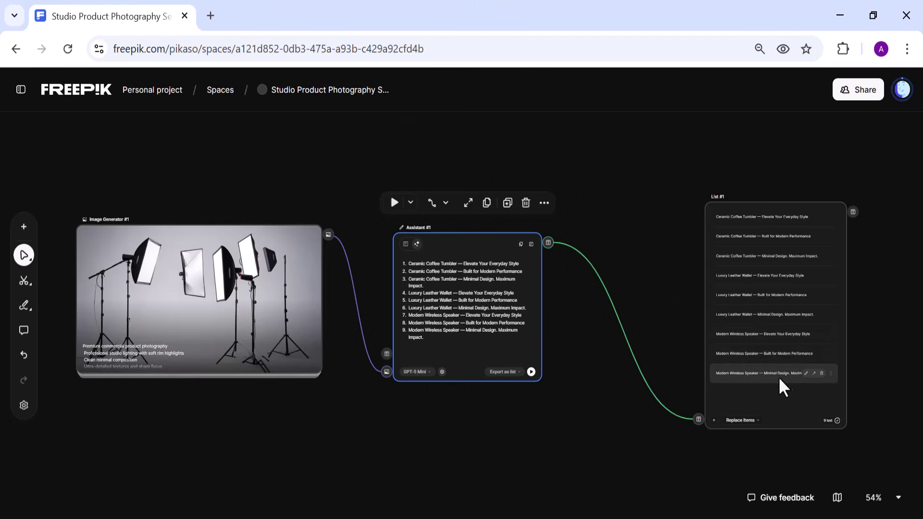
pyautogui.click(641, 454)
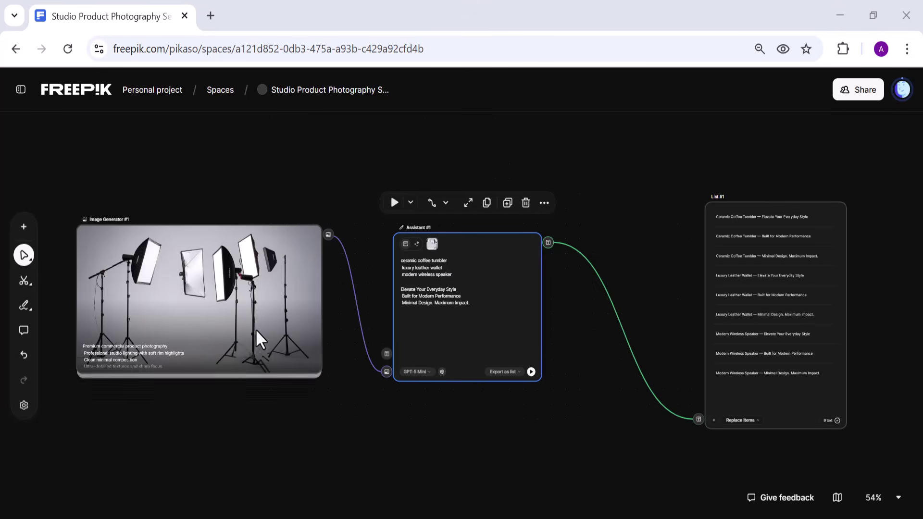
# - Add neutral beige soft background, deep charcoal premium backdrop and bright natural daylight background to the assistant prompt and rerun it with list export
pyautogui.click(414, 328)
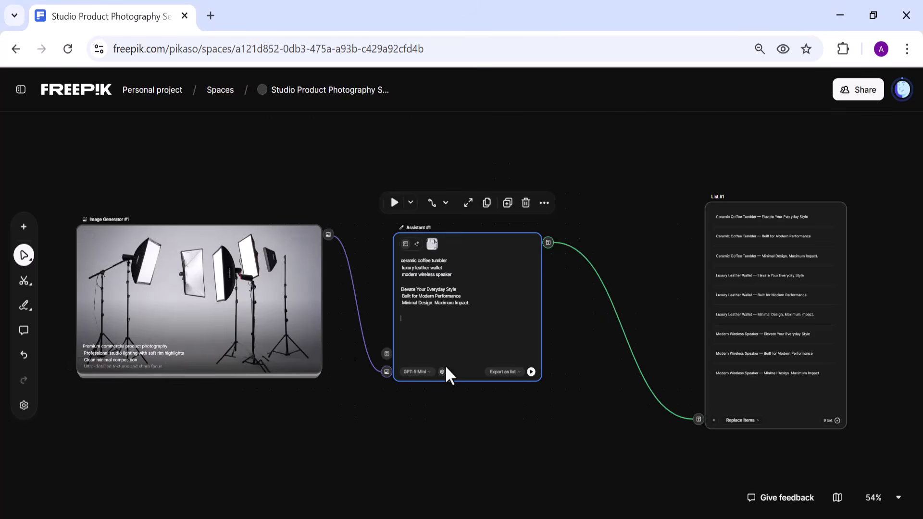
pyautogui.write('neutral beige soft background  deep charcoal premium backdrop  bright natural daylight background')
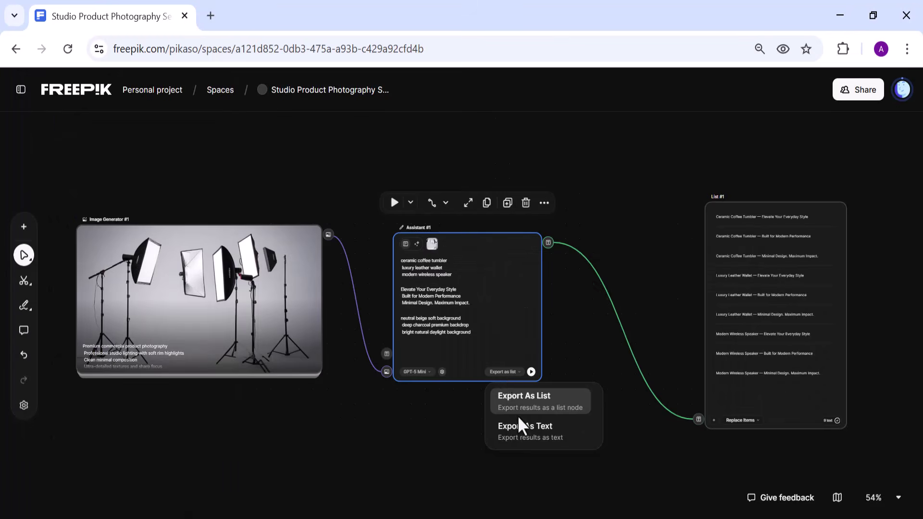
pyautogui.click(518, 399)
pyautogui.click(531, 371)
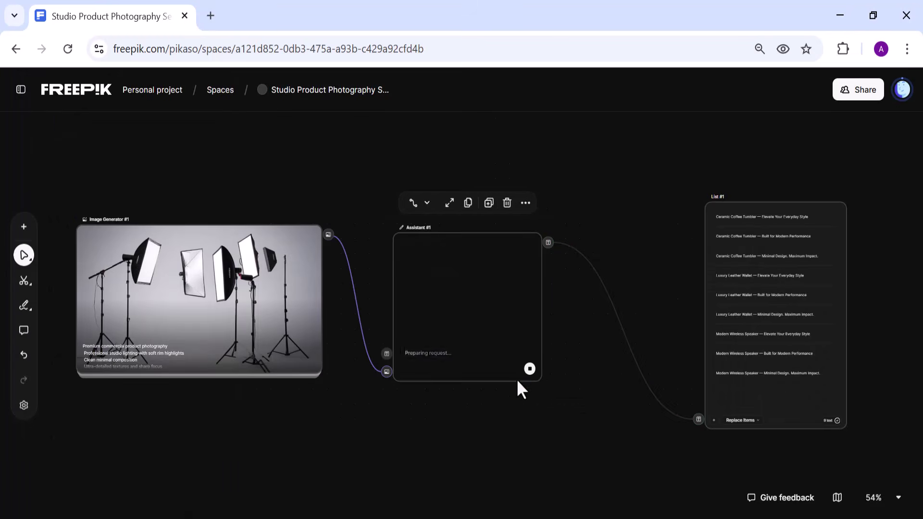
# - Review the product, tagline and background combinations in the assistant's output and the connected list
pyautogui.moveTo(533, 285); pyautogui.dragTo(545, 361)
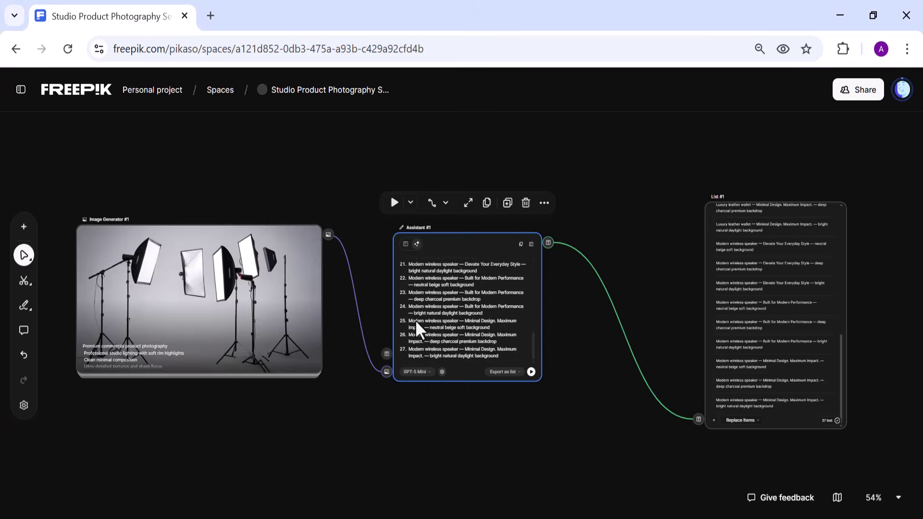
pyautogui.moveTo(531, 342); pyautogui.dragTo(518, 301)
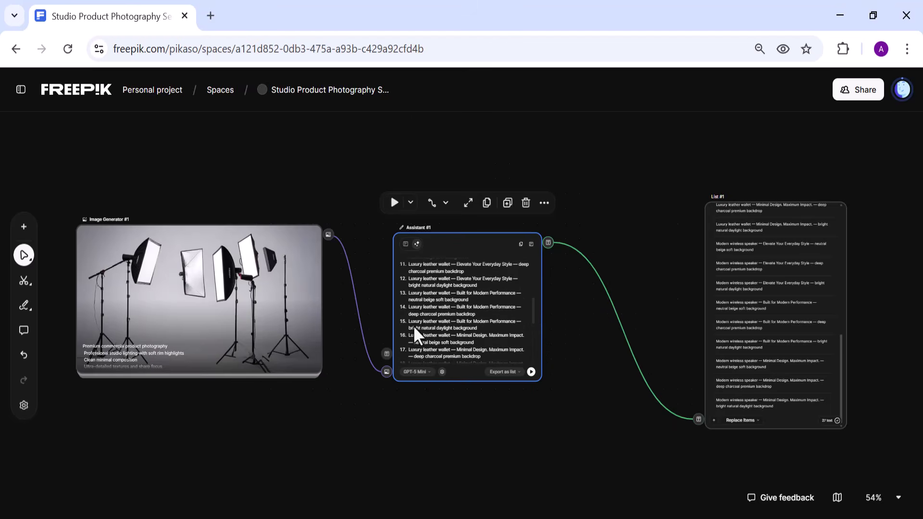
pyautogui.moveTo(845, 364); pyautogui.dragTo(843, 346)
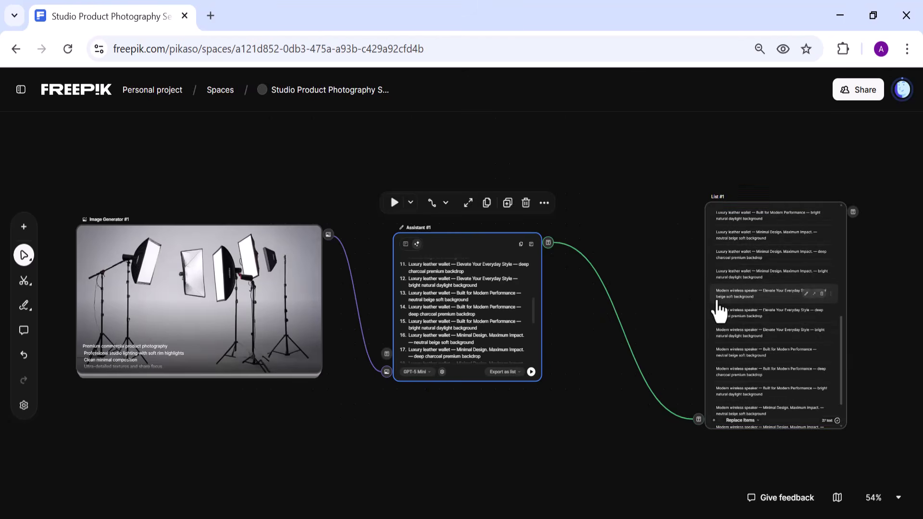
pyautogui.click(720, 310)
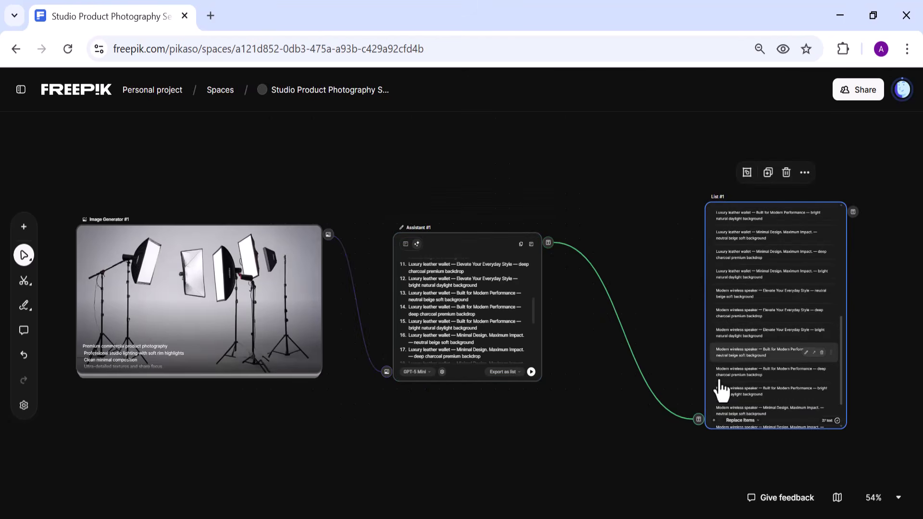
pyautogui.scroll(-2, 840, 377)
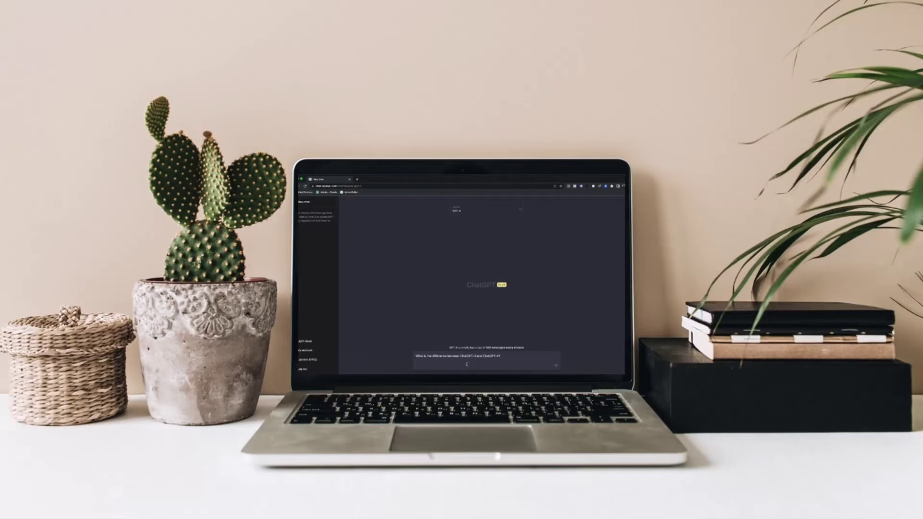
pyautogui.press('Return')
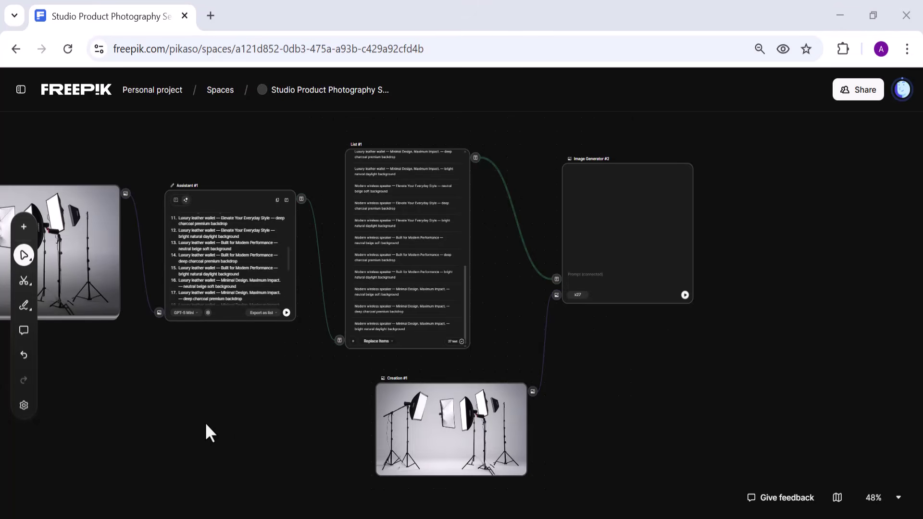
pyautogui.click(91, 265)
pyautogui.click(238, 291)
pyautogui.click(385, 425)
pyautogui.click(615, 258)
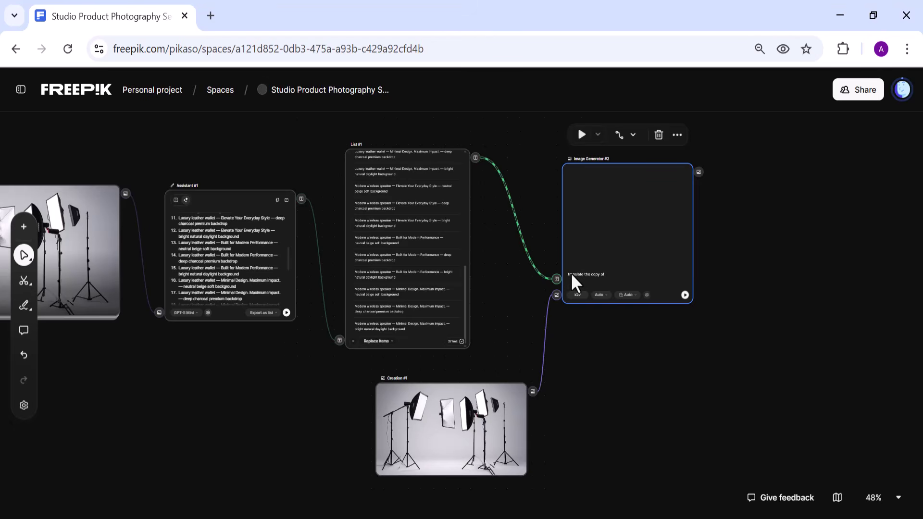
pyautogui.write('@')
pyautogui.click(647, 321)
pyautogui.write('@')
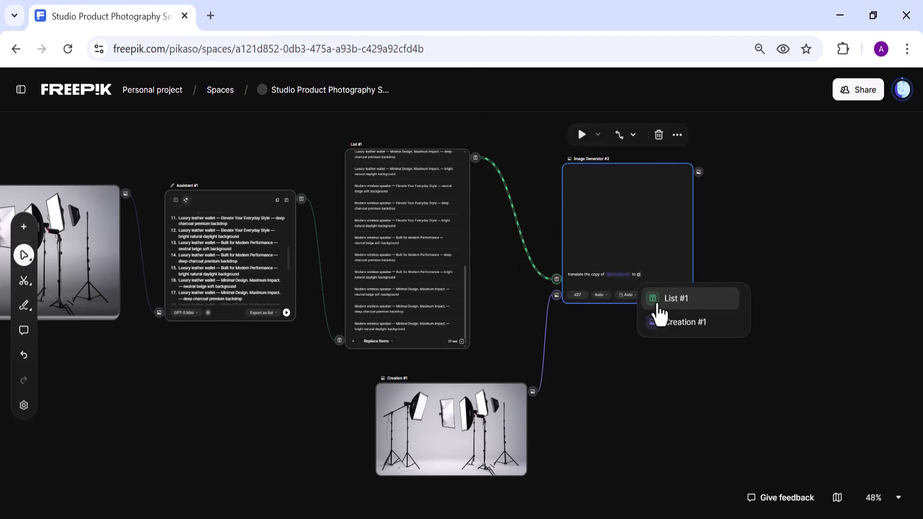
pyautogui.click(657, 301)
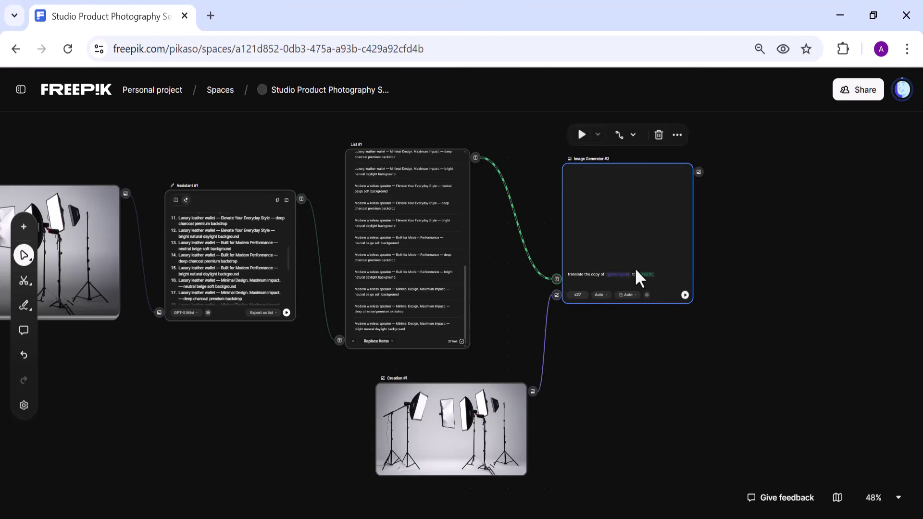
pyautogui.click(683, 294)
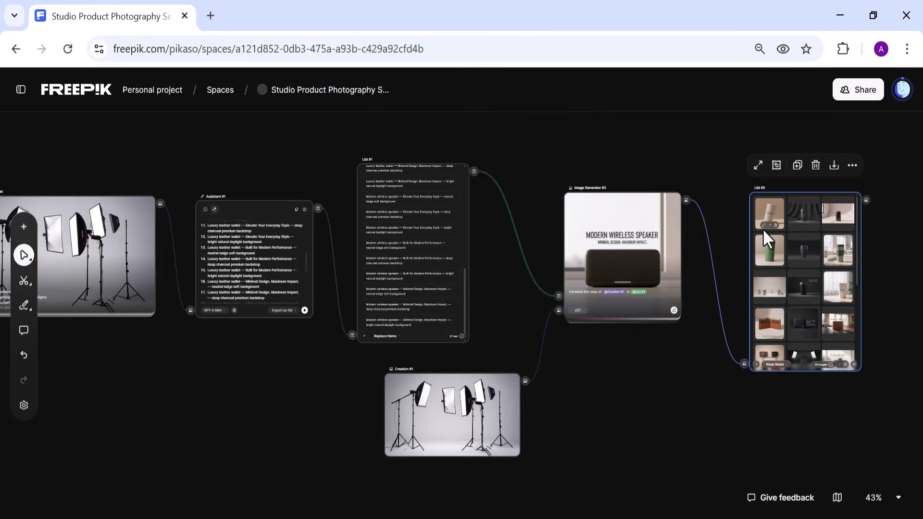
# - Examine the generated tumbler, wallet and speaker images one by one at full size, starting from the first image in the list
pyautogui.click(763, 229)
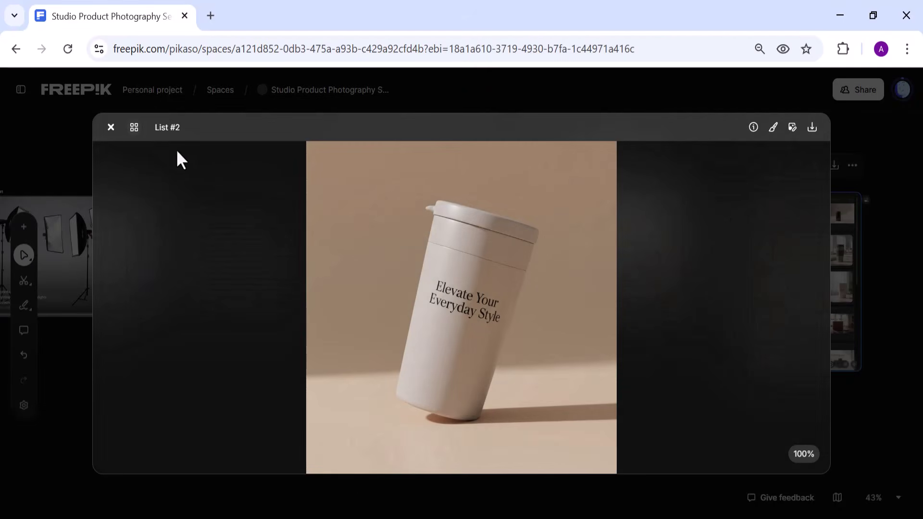
pyautogui.click(170, 128)
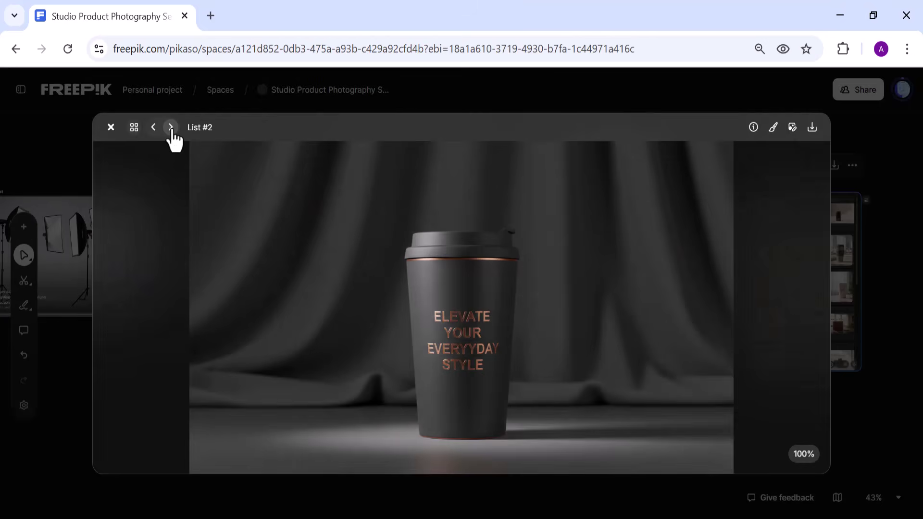
pyautogui.click(171, 128)
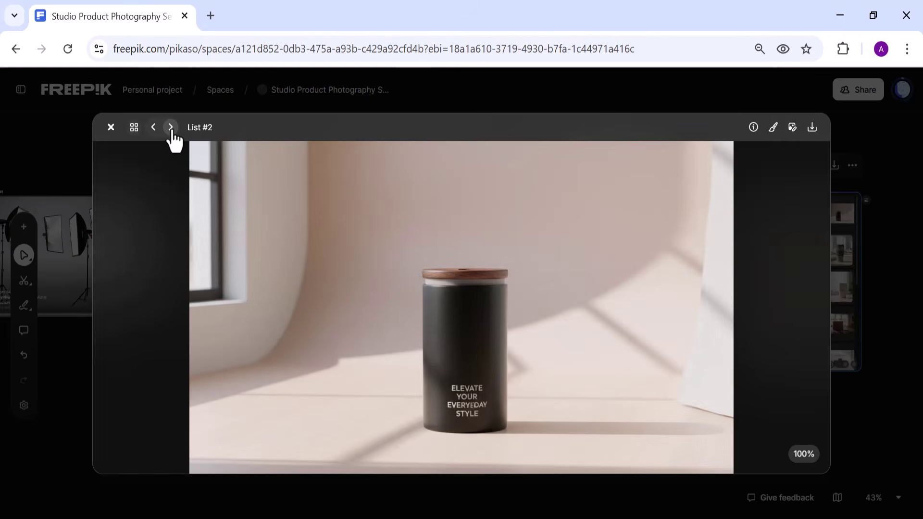
pyautogui.click(171, 128)
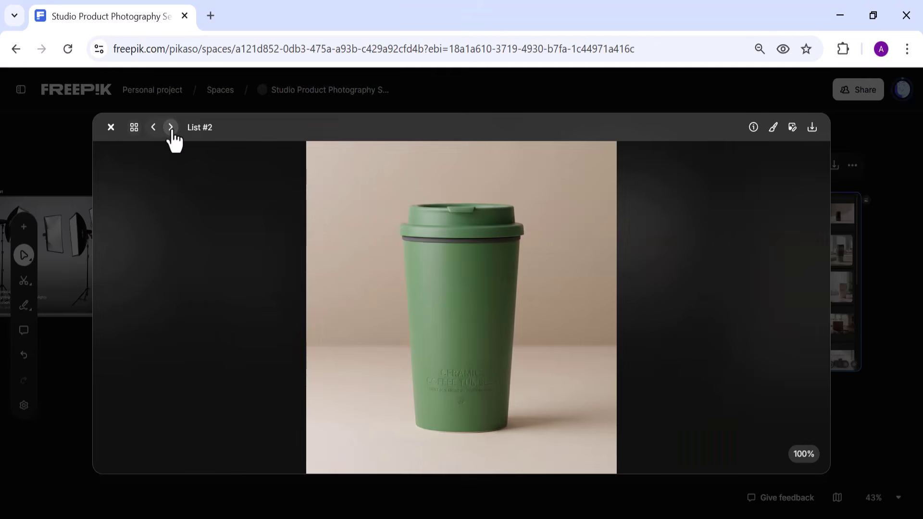
pyautogui.click(170, 128)
pyautogui.click(171, 128)
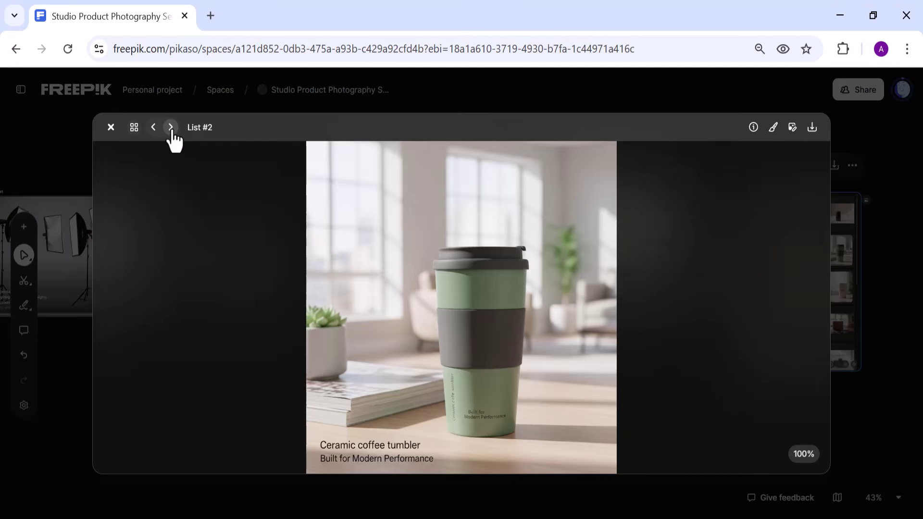
pyautogui.click(171, 128)
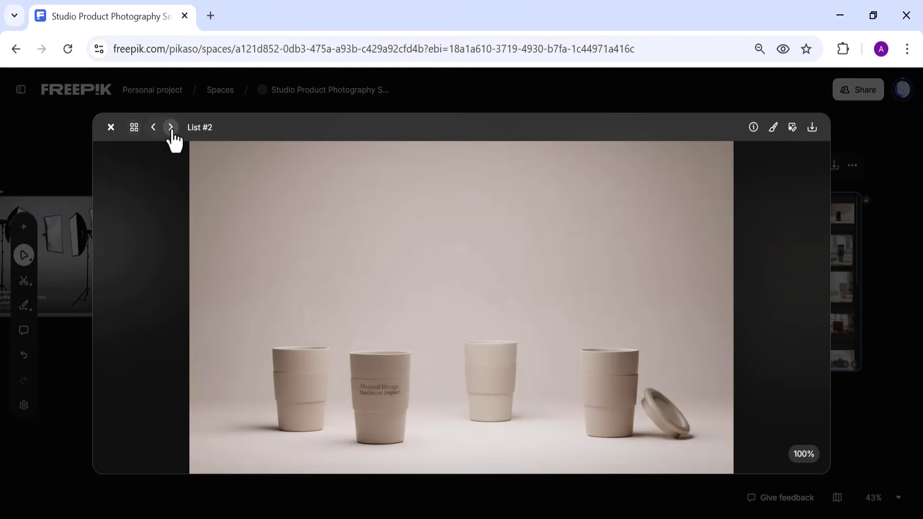
pyautogui.click(171, 128)
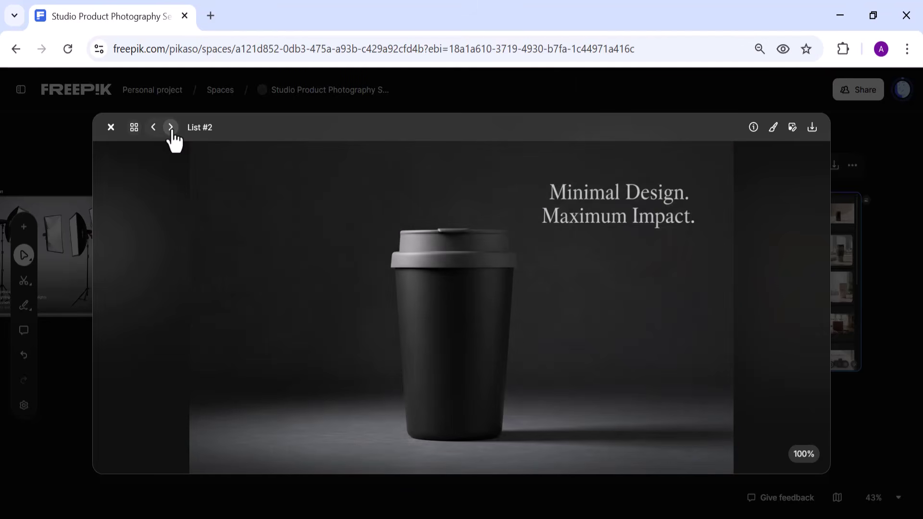
pyautogui.click(171, 128)
pyautogui.click(171, 128)
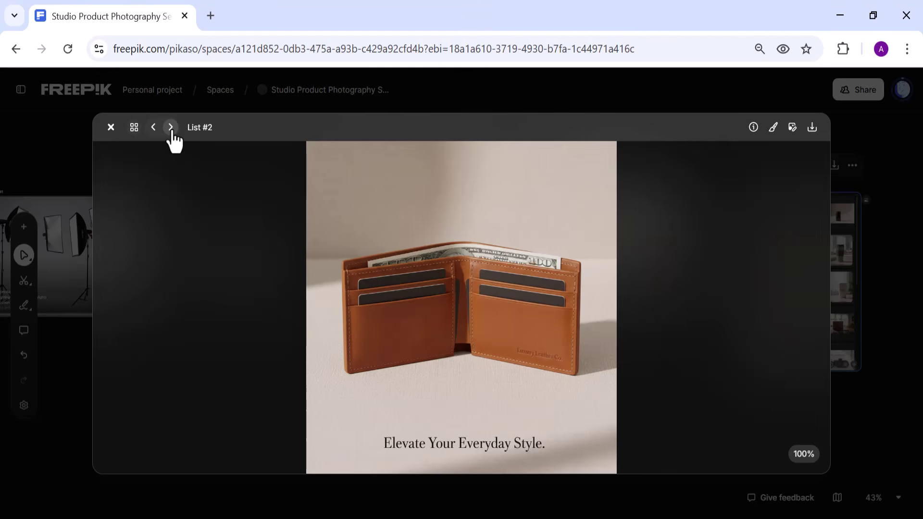
pyautogui.click(171, 128)
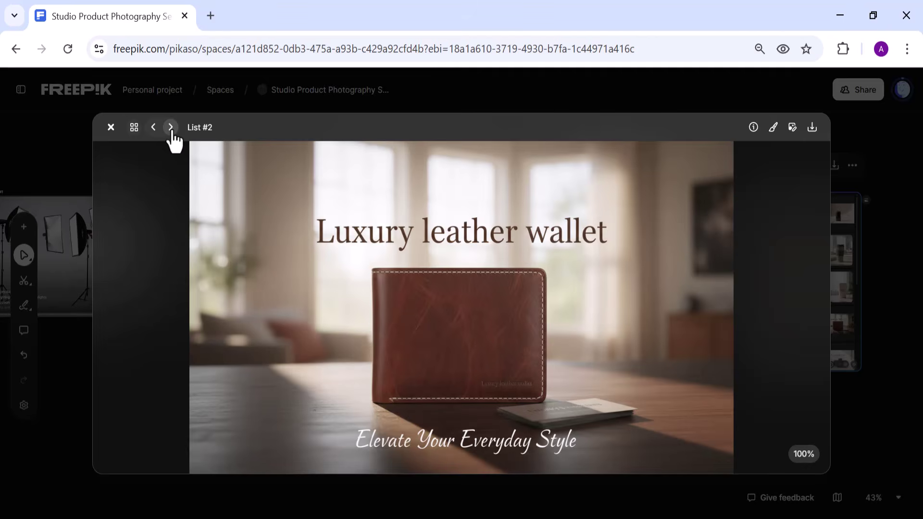
pyautogui.click(171, 128)
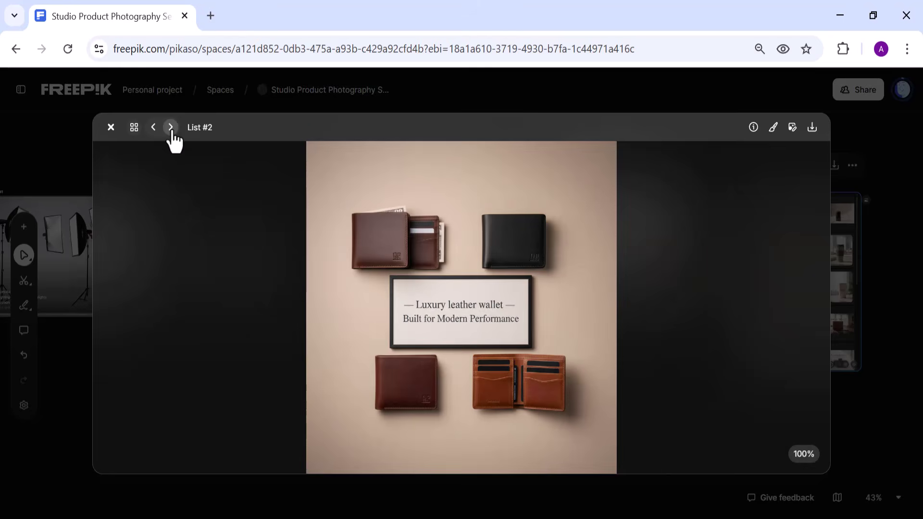
pyautogui.click(170, 128)
pyautogui.click(171, 128)
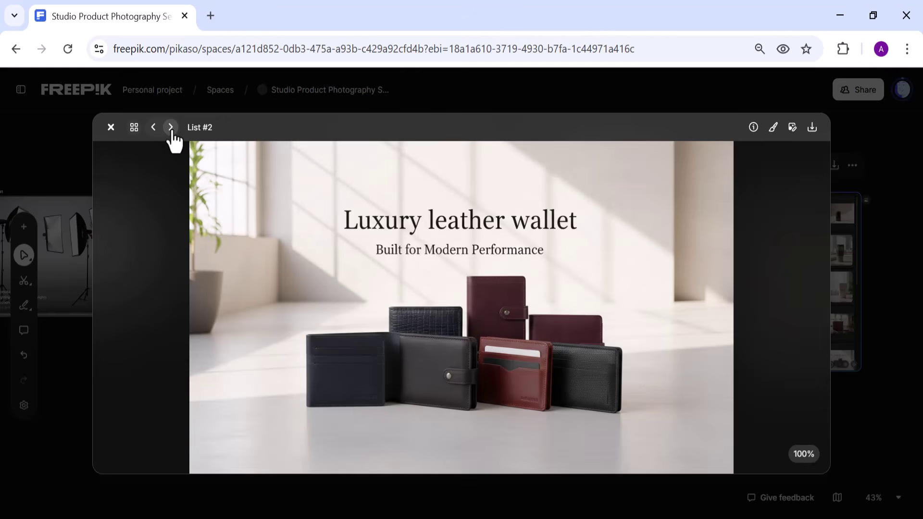
pyautogui.click(171, 128)
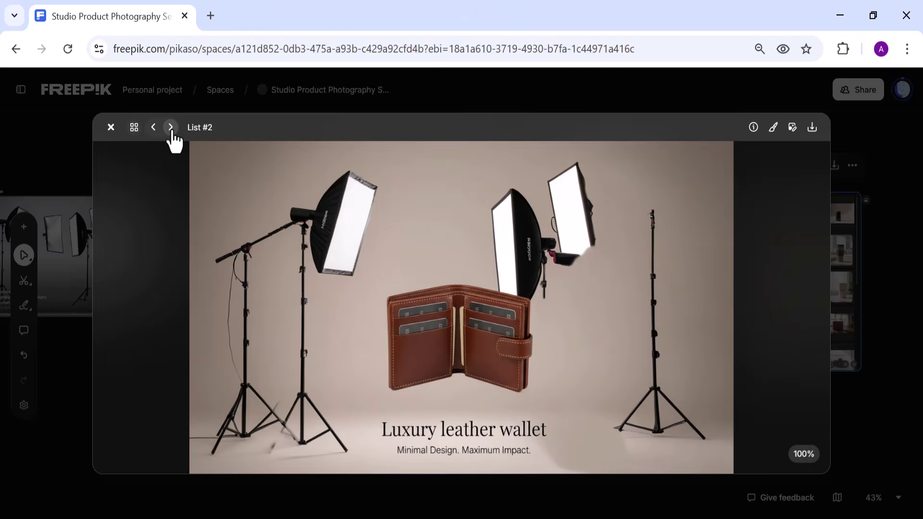
pyautogui.click(171, 128)
pyautogui.click(171, 128)
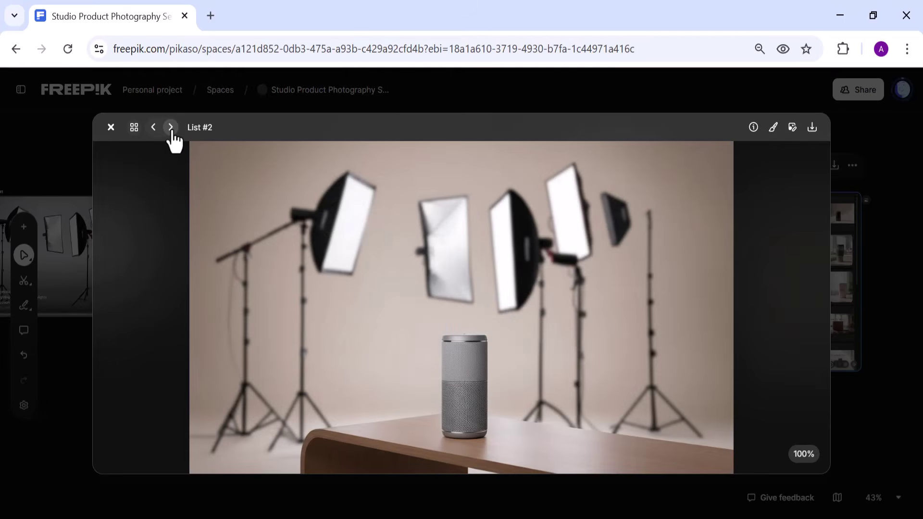
pyautogui.click(170, 128)
pyautogui.click(170, 128)
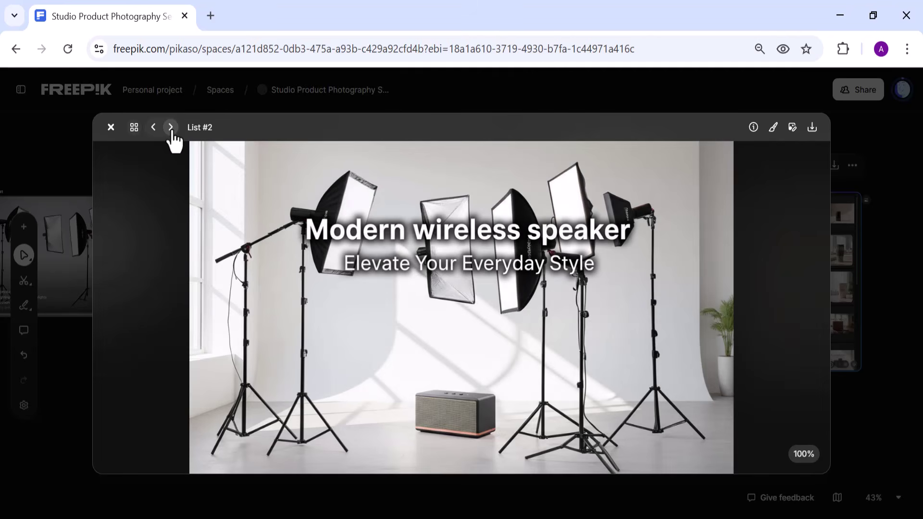
pyautogui.click(170, 128)
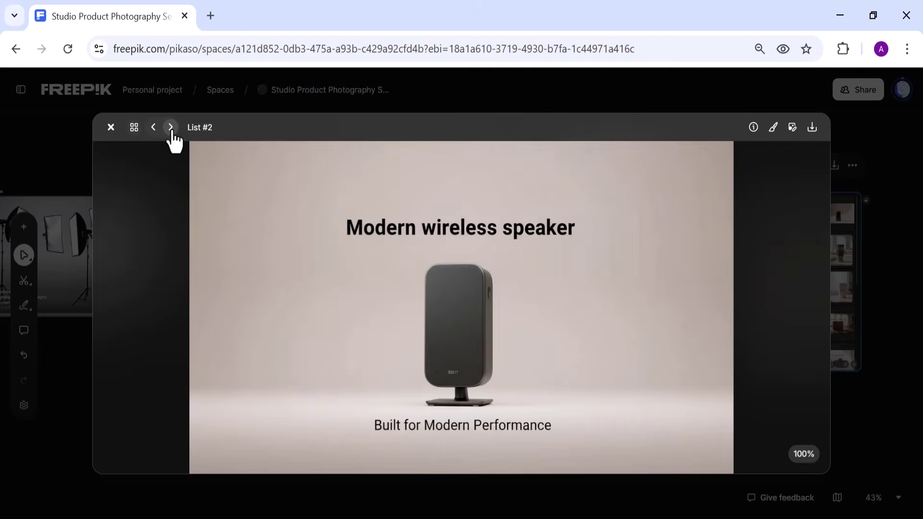
pyautogui.click(171, 128)
pyautogui.click(171, 127)
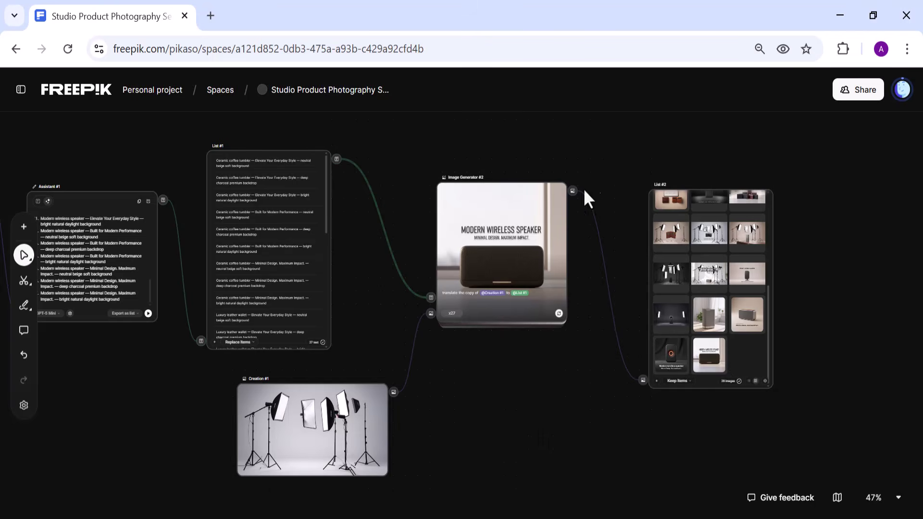
# - Connect an Image Upscaler to the list of generated images and set its mode to Precision (Clarity)
pyautogui.click(759, 356)
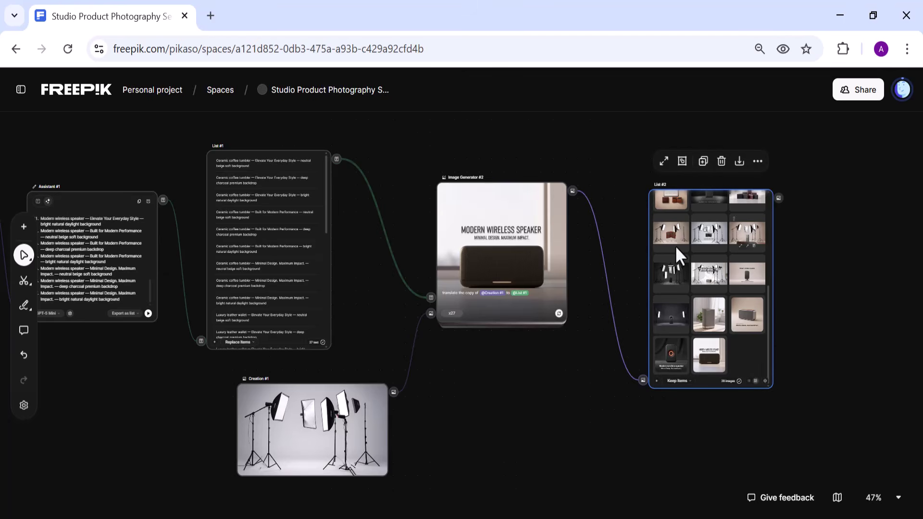
pyautogui.moveTo(777, 199)
pyautogui.click(829, 251)
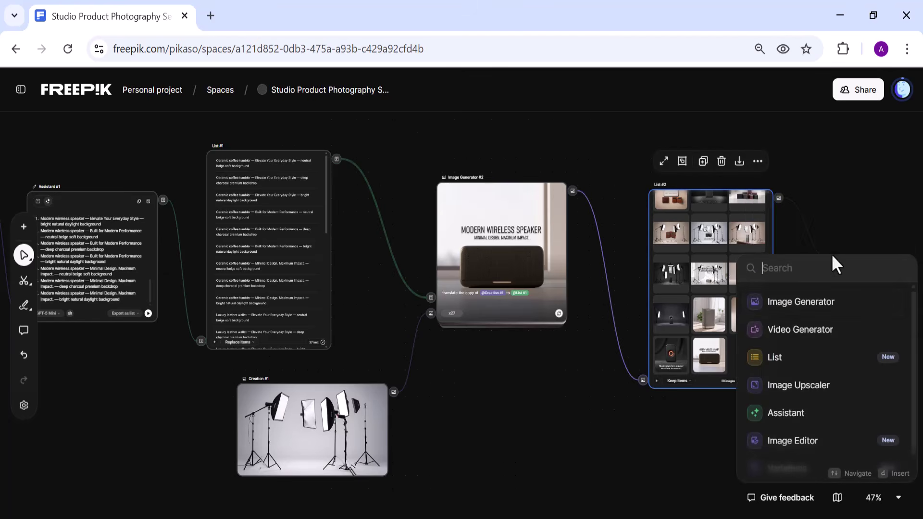
pyautogui.click(796, 384)
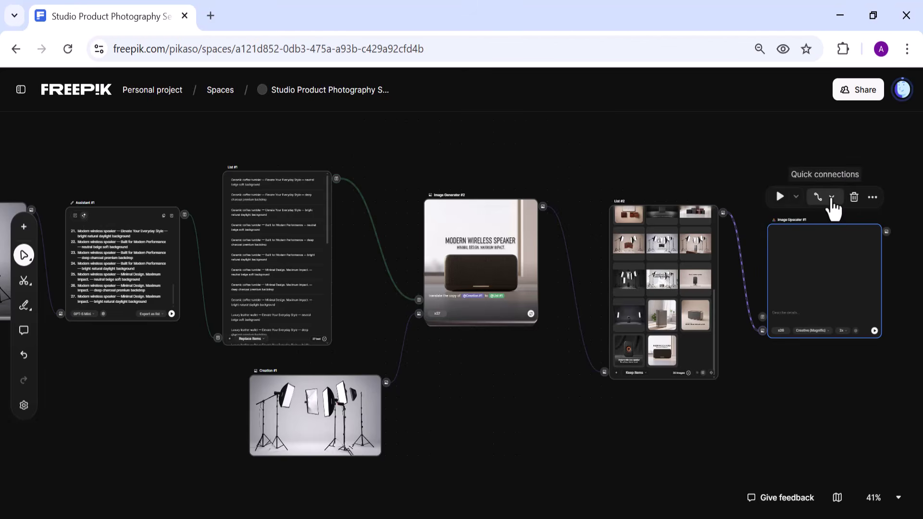
pyautogui.click(832, 200)
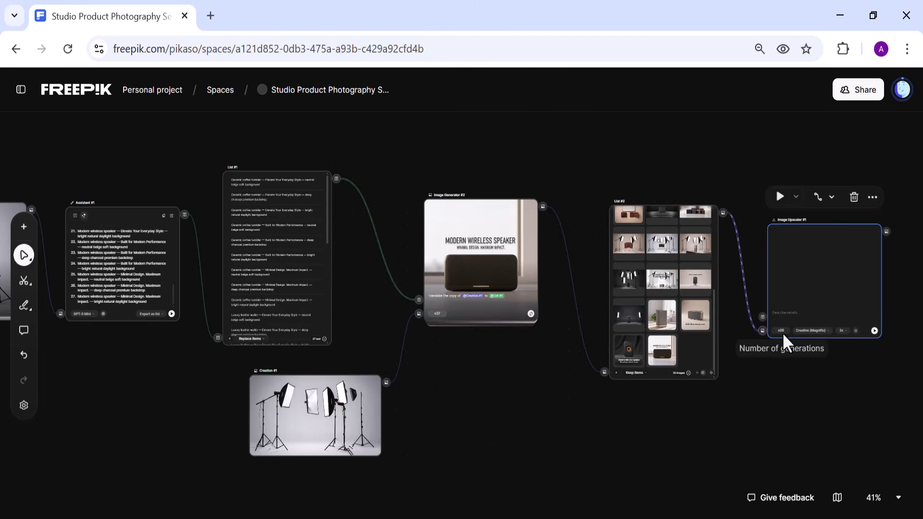
pyautogui.click(813, 331)
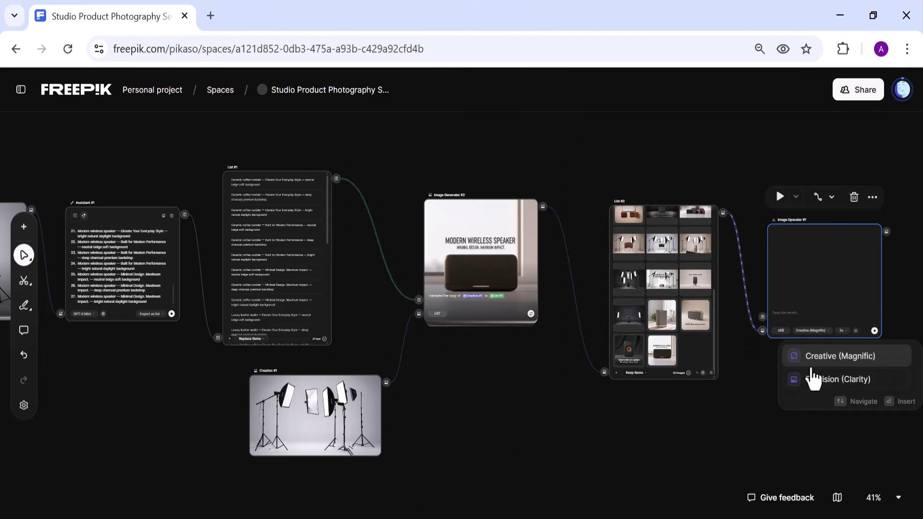
pyautogui.click(814, 379)
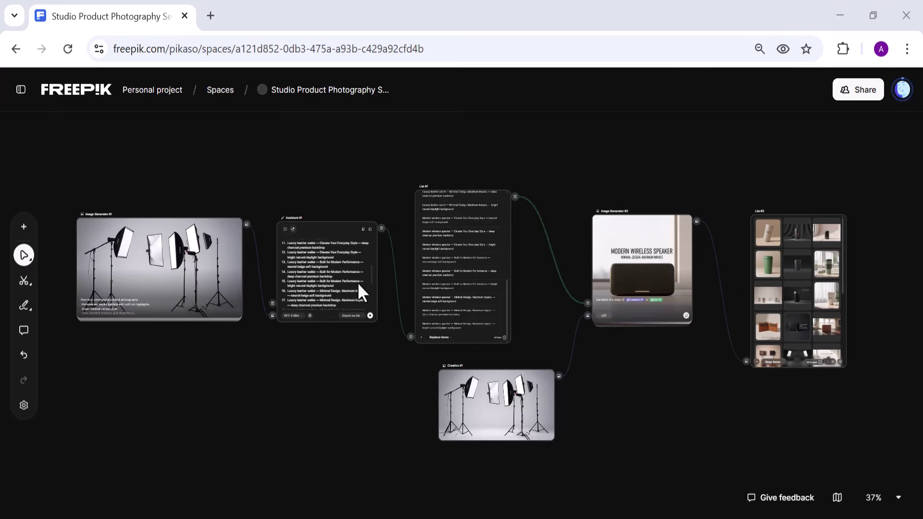
# - Review the whole workflow, checking the assistant's combinations, the connected text list and the list of generated product images
pyautogui.moveTo(368, 284); pyautogui.dragTo(368, 313)
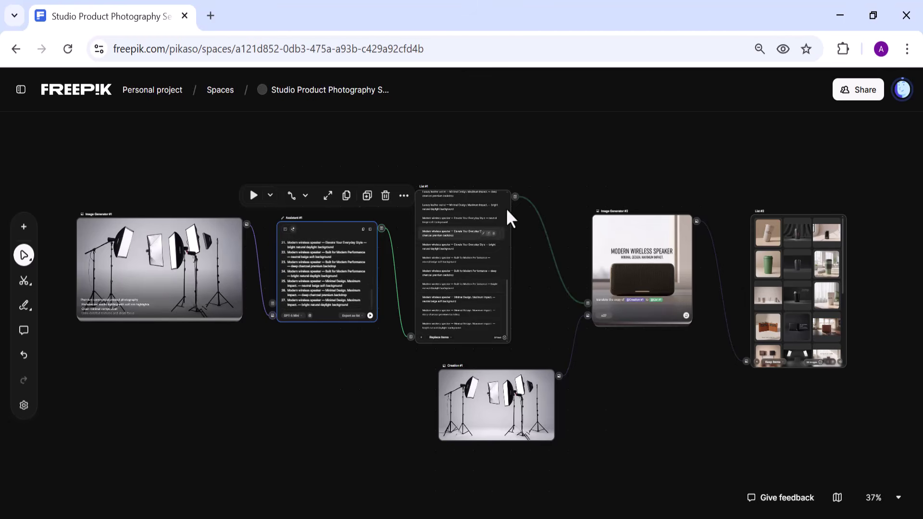
pyautogui.scroll(5, 509, 266)
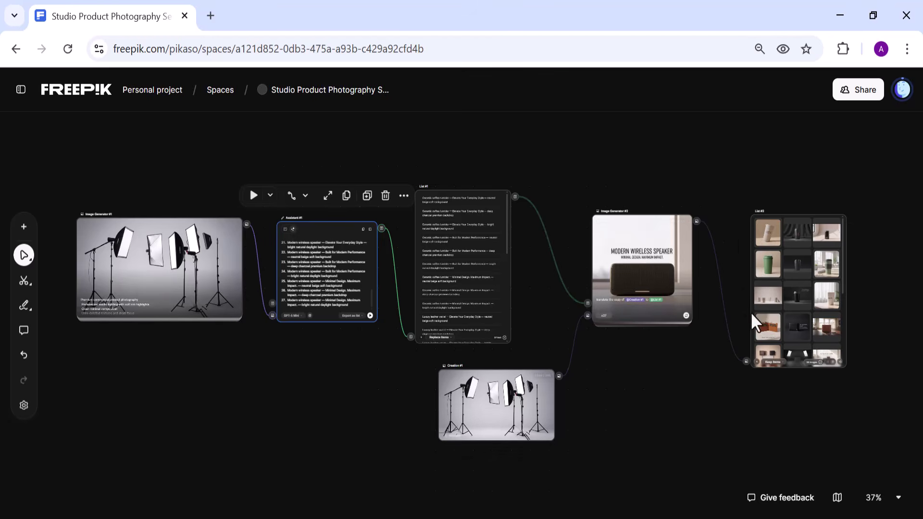
pyautogui.click(840, 282)
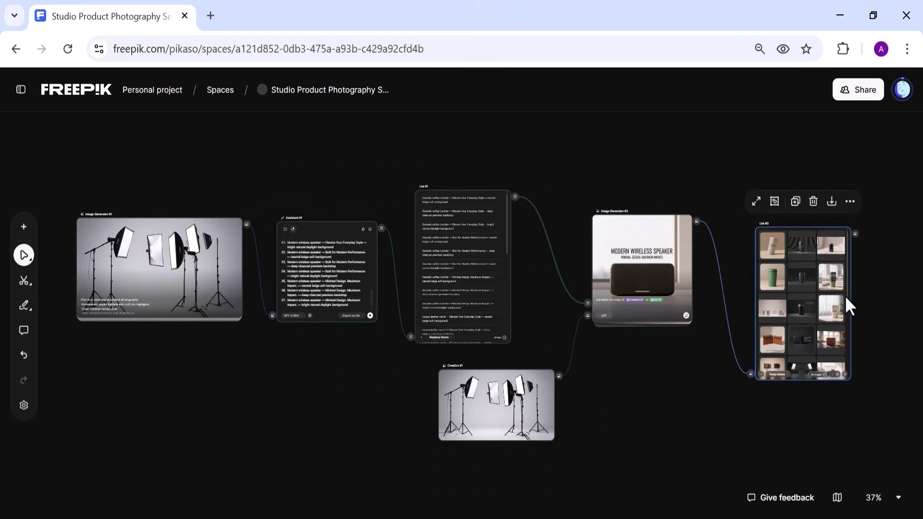
pyautogui.moveTo(847, 286); pyautogui.dragTo(846, 356)
pyautogui.click(681, 476)
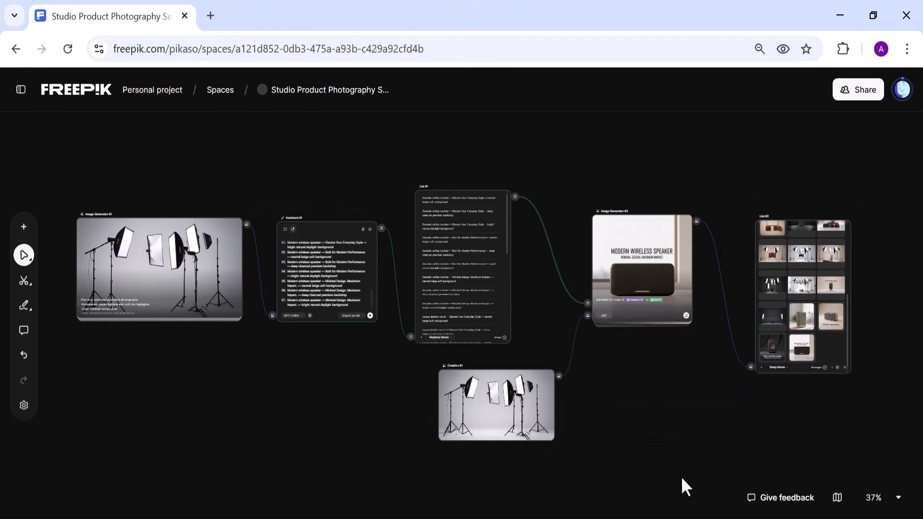